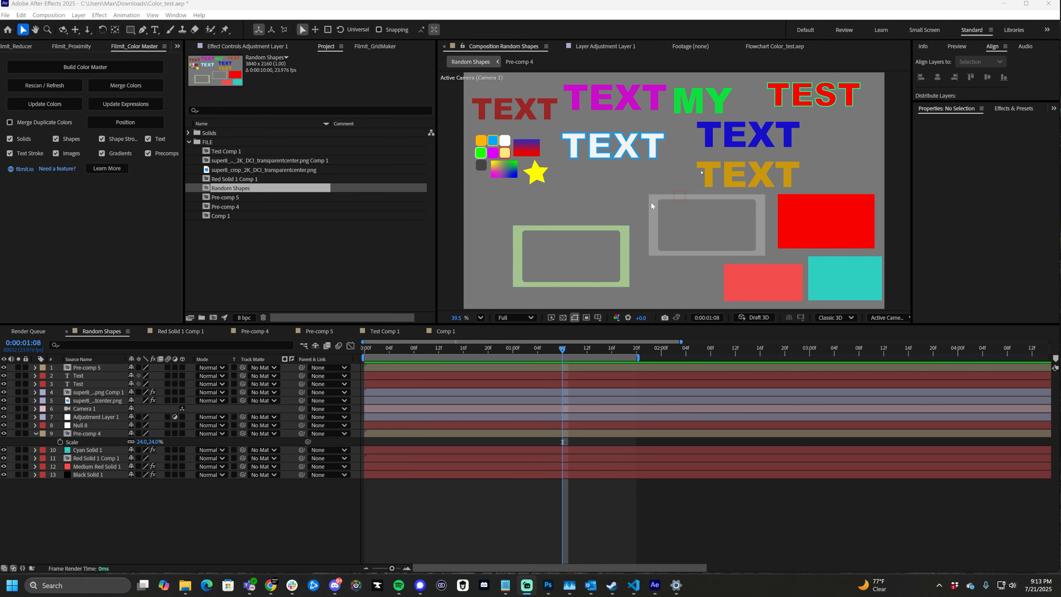
- Widen the composition viewer slightly and add a null object to the Random Shapes composition
{"action": "left_click", "coordinate": [1026, 4]}
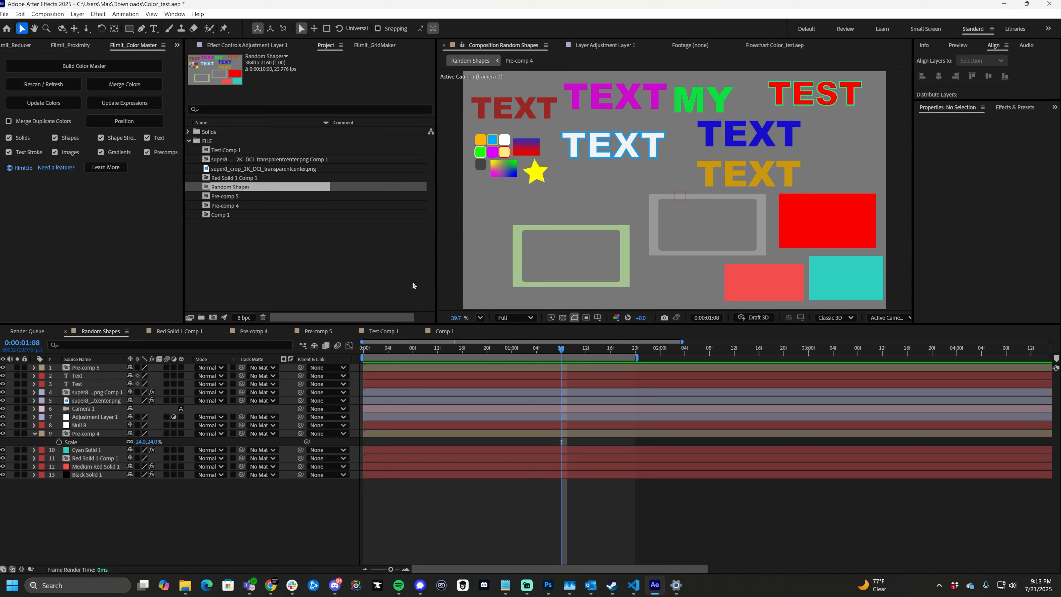
{"action": "left_click_drag", "start_coordinate": [436, 264], "coordinate": [421, 255]}
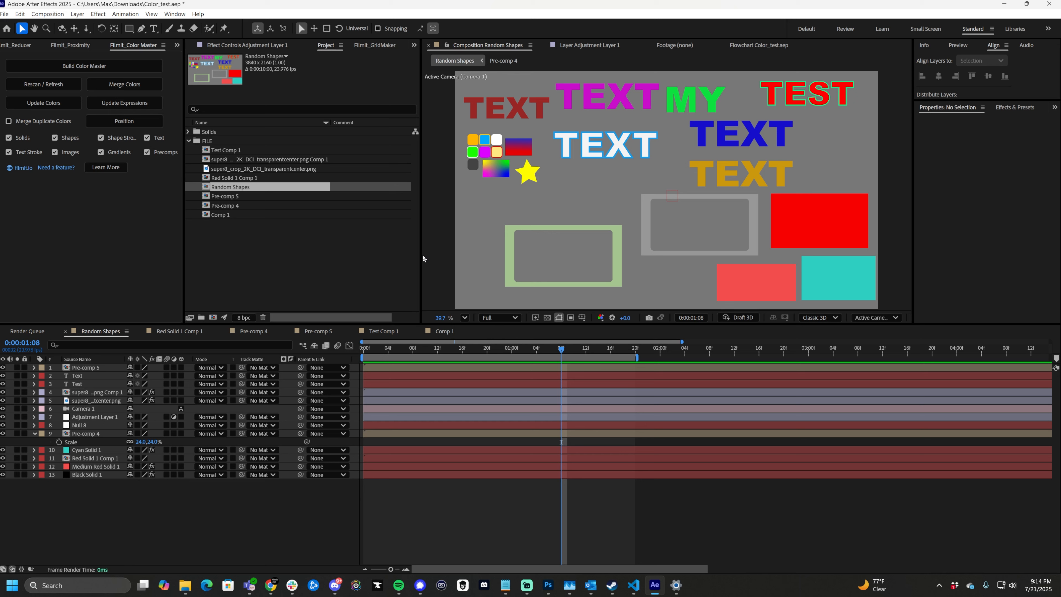
{"action": "right_click", "coordinate": [157, 542]}
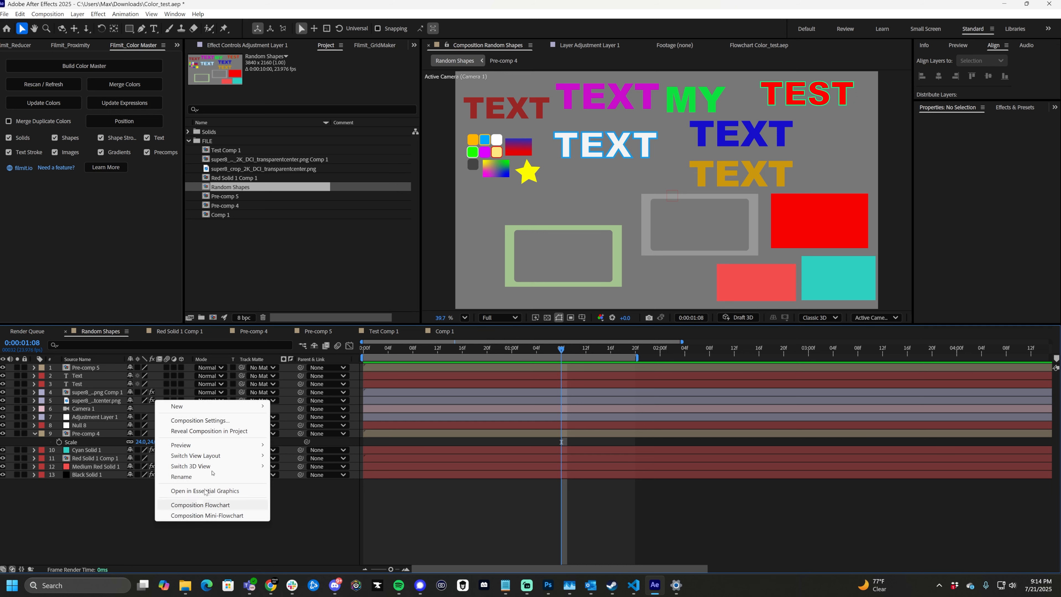
{"action": "mouse_move", "coordinate": [228, 409]}
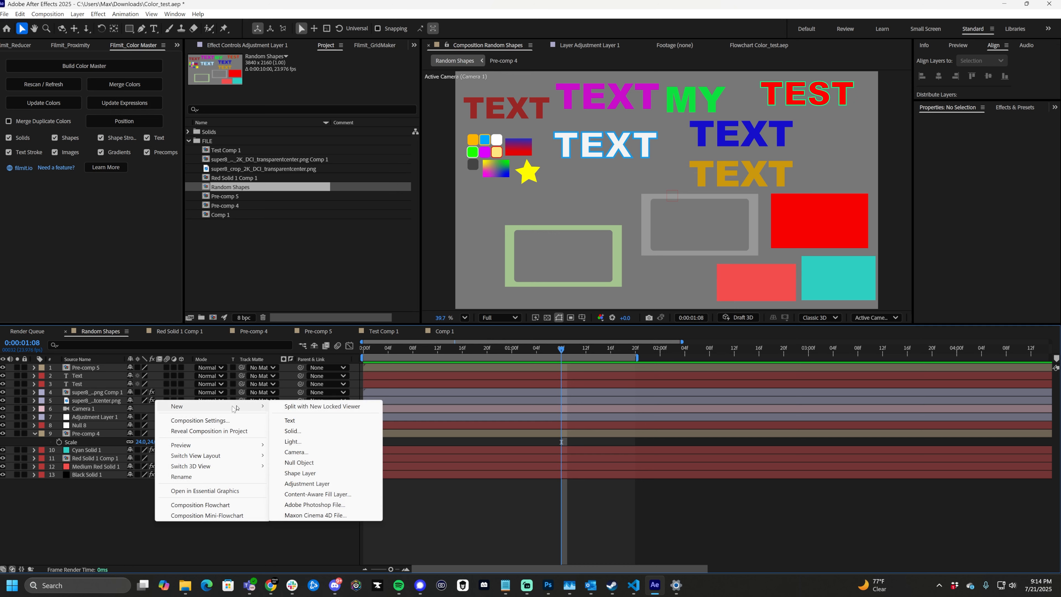
{"action": "left_click", "coordinate": [305, 463]}
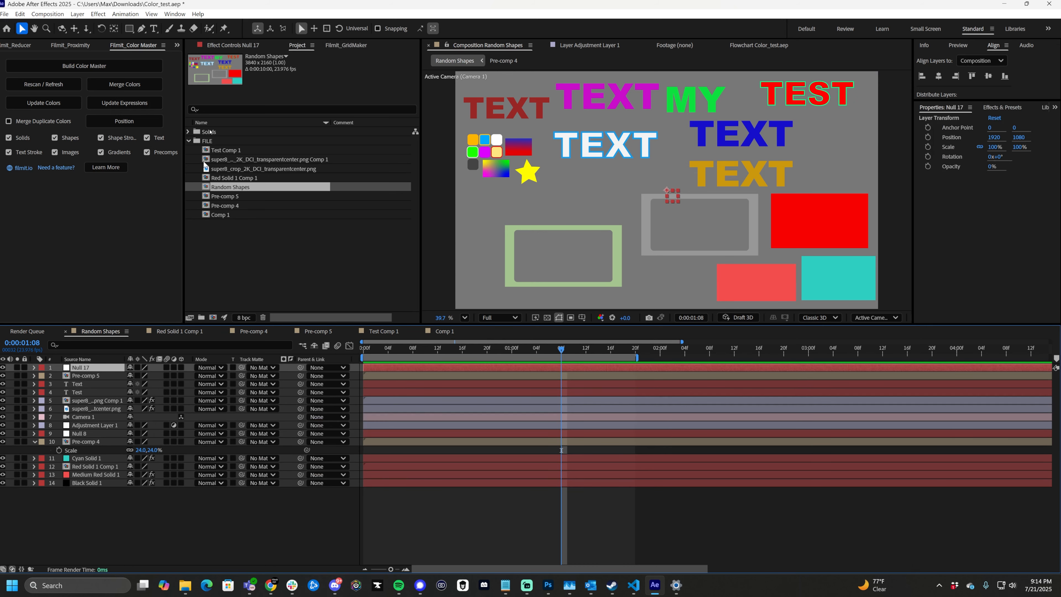
- Apply a Color Control expression effect to the new null layer
{"action": "left_click", "coordinate": [242, 46]}
{"action": "right_click", "coordinate": [270, 134]}
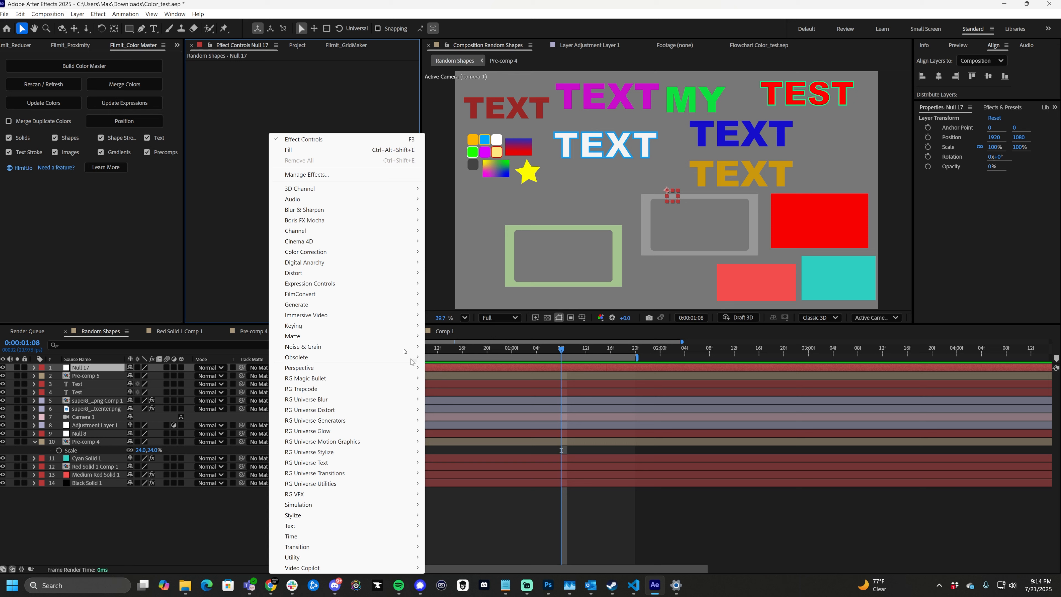
{"action": "mouse_move", "coordinate": [397, 288]}
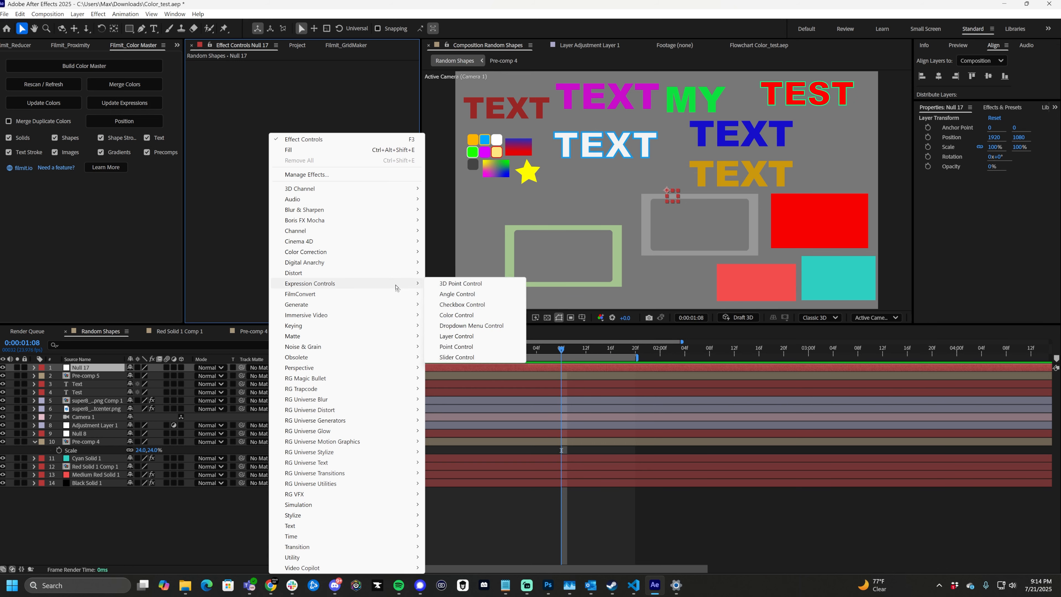
{"action": "left_click", "coordinate": [468, 316]}
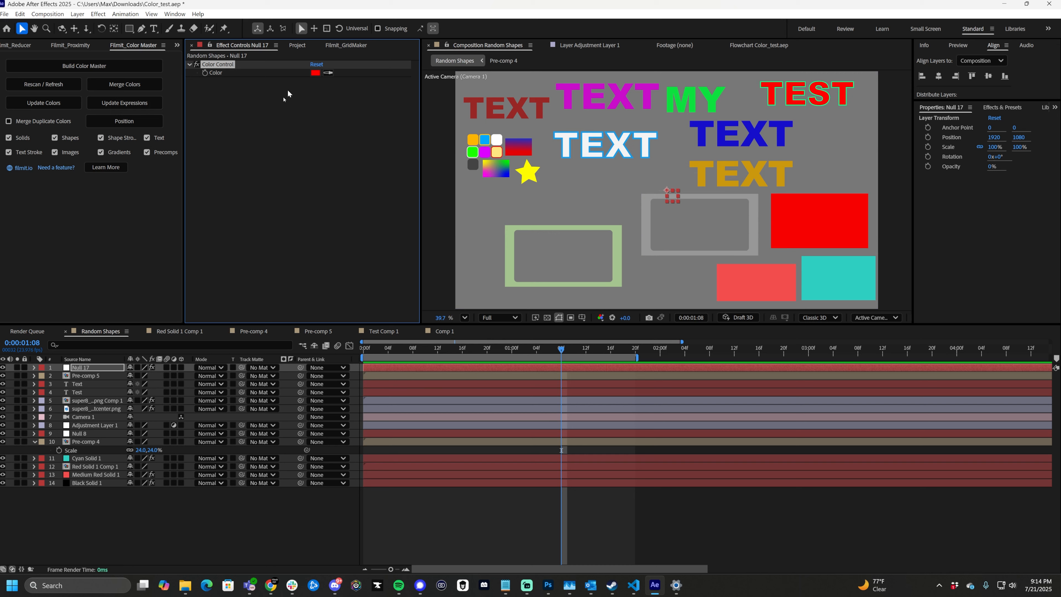
- Delete the Color Control effect from the null and return to the project's item list with nothing selected there
{"action": "left_click", "coordinate": [317, 197]}
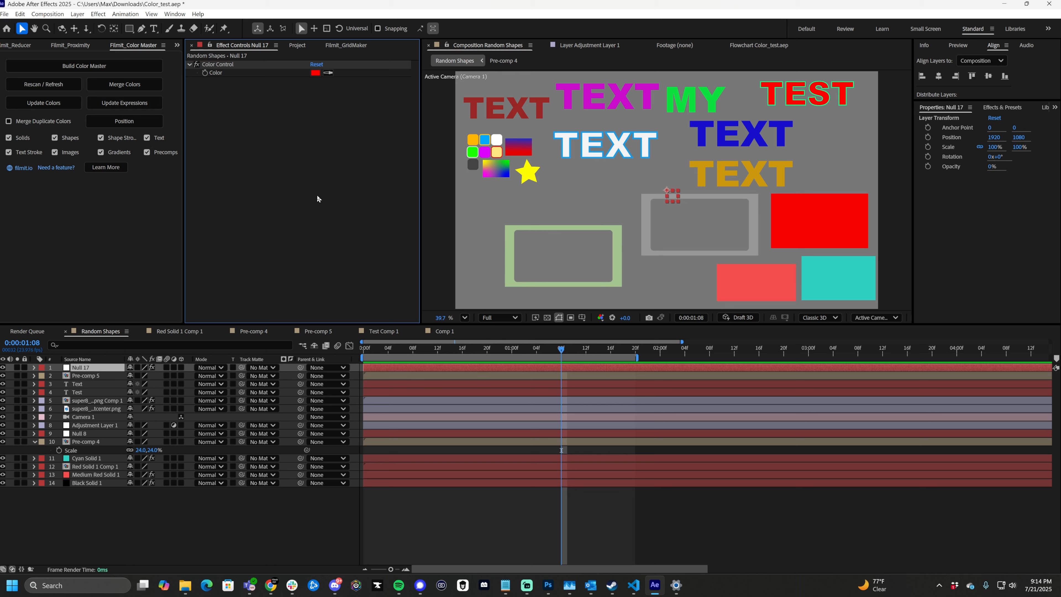
{"action": "key", "text": "Delete"}
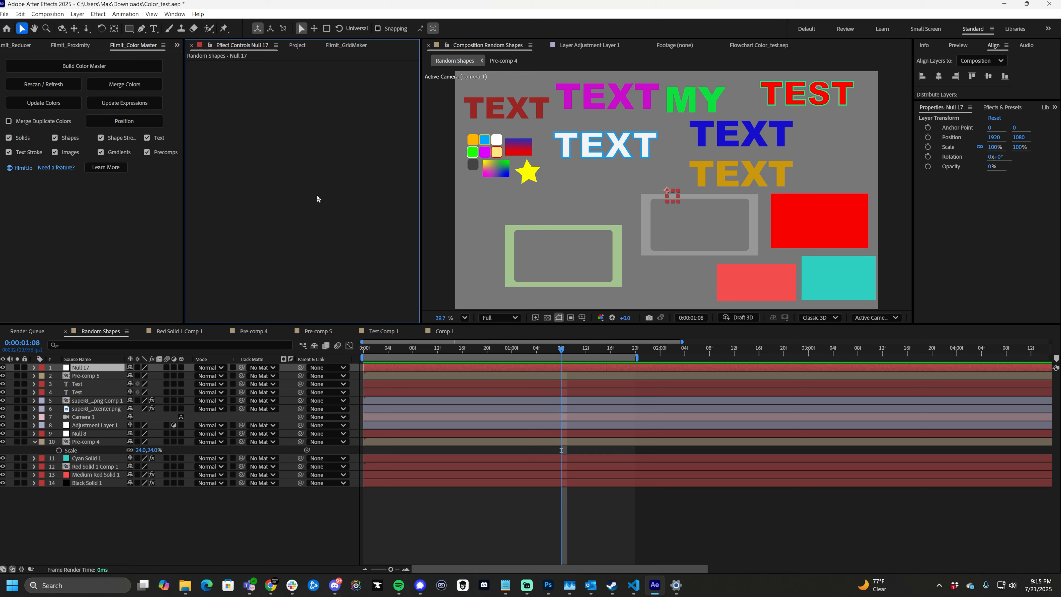
{"action": "left_click", "coordinate": [308, 47]}
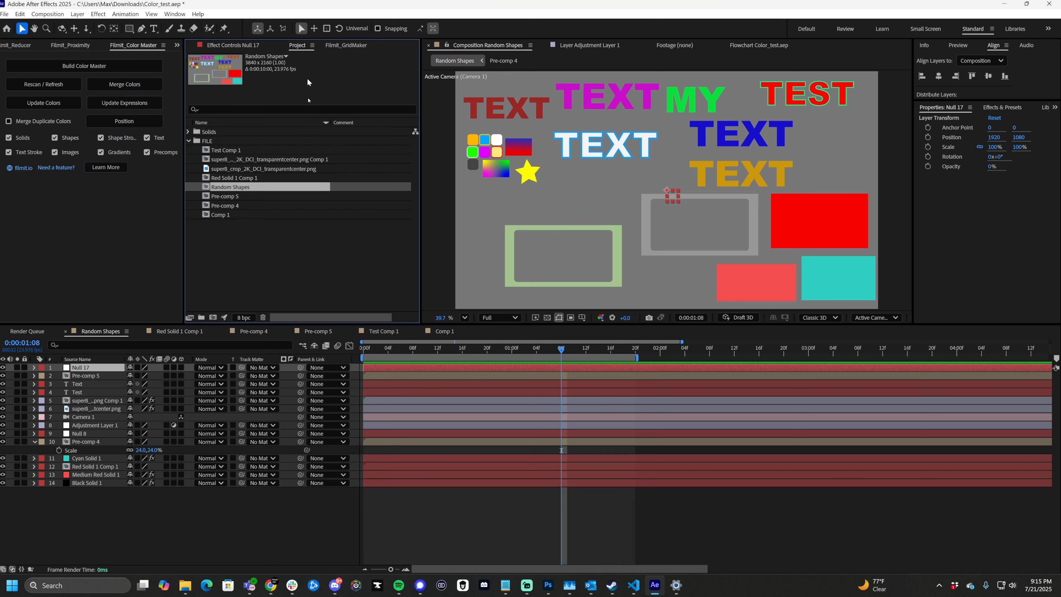
{"action": "left_click", "coordinate": [311, 242]}
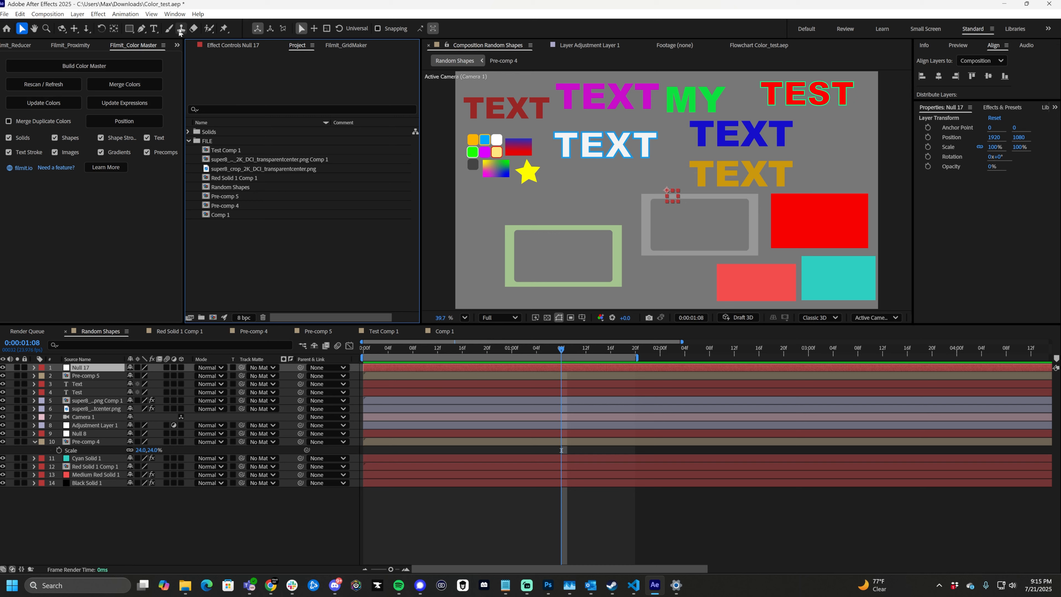
- Bring up the Filmit_Color Master script and read through its Learn More information to the end
{"action": "left_click", "coordinate": [174, 14]}
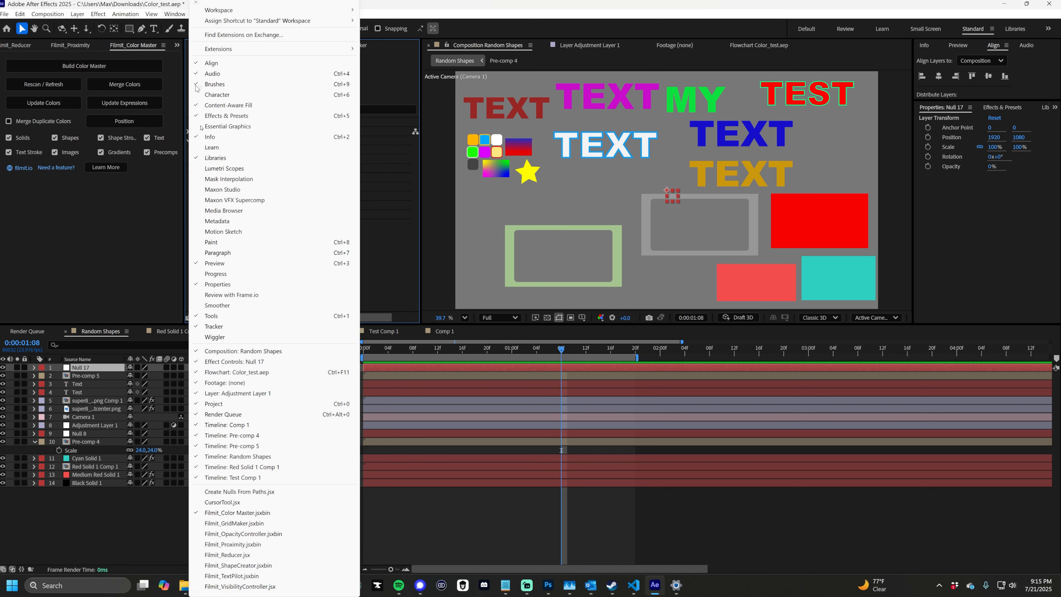
{"action": "left_click", "coordinate": [248, 515]}
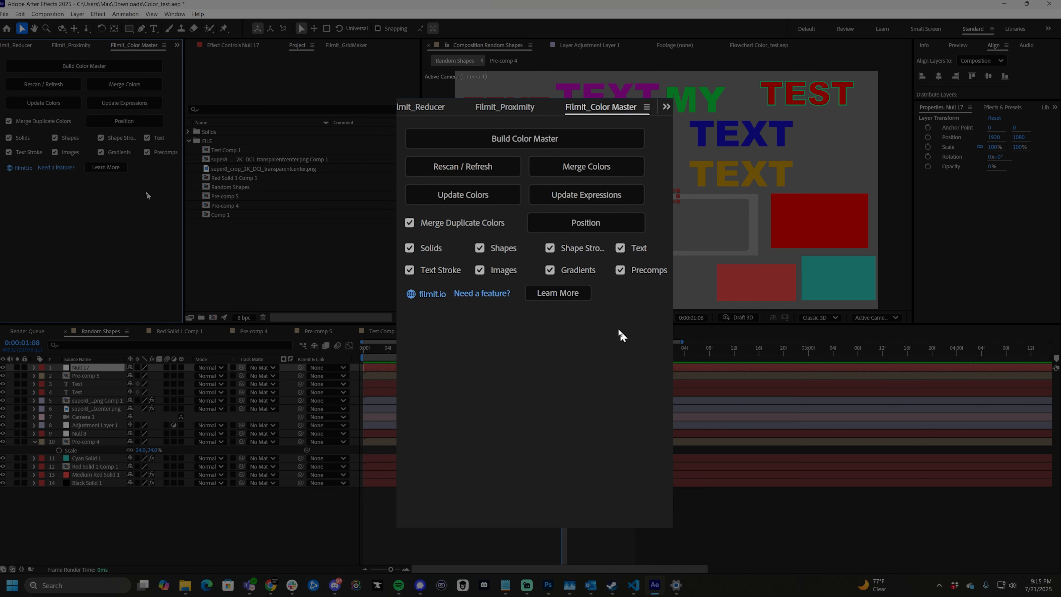
{"action": "left_click", "coordinate": [548, 294]}
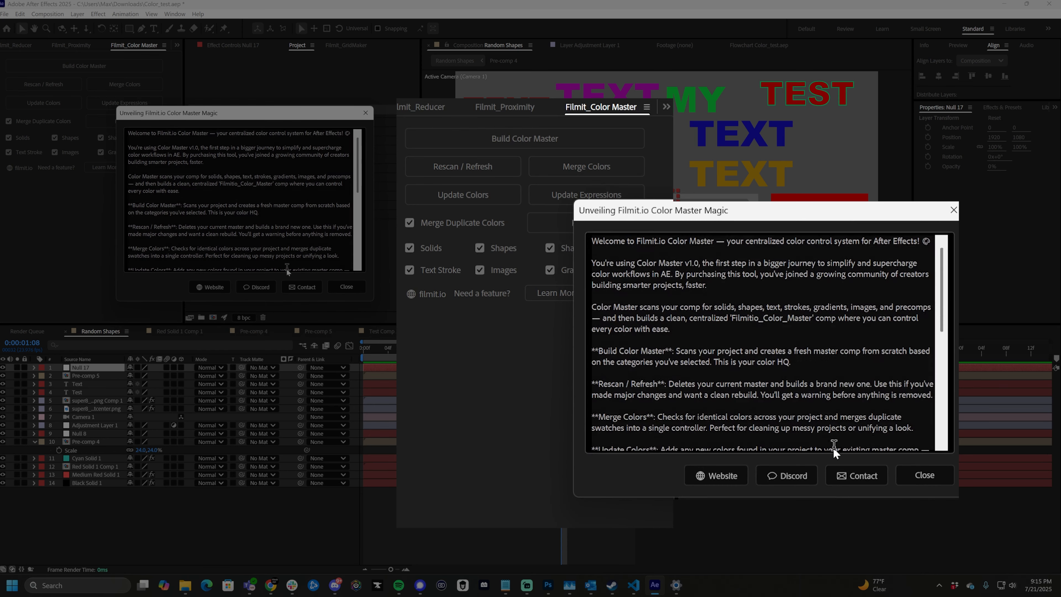
{"action": "scroll", "coordinate": [288, 269], "scroll_direction": "down", "scroll_amount": 10}
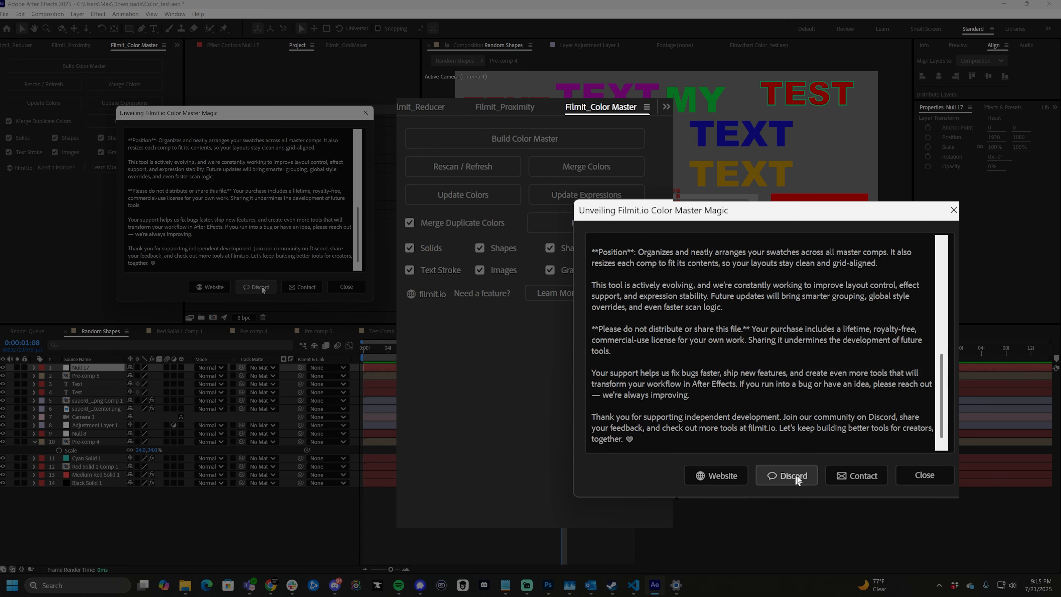
{"action": "left_click", "coordinate": [349, 289]}
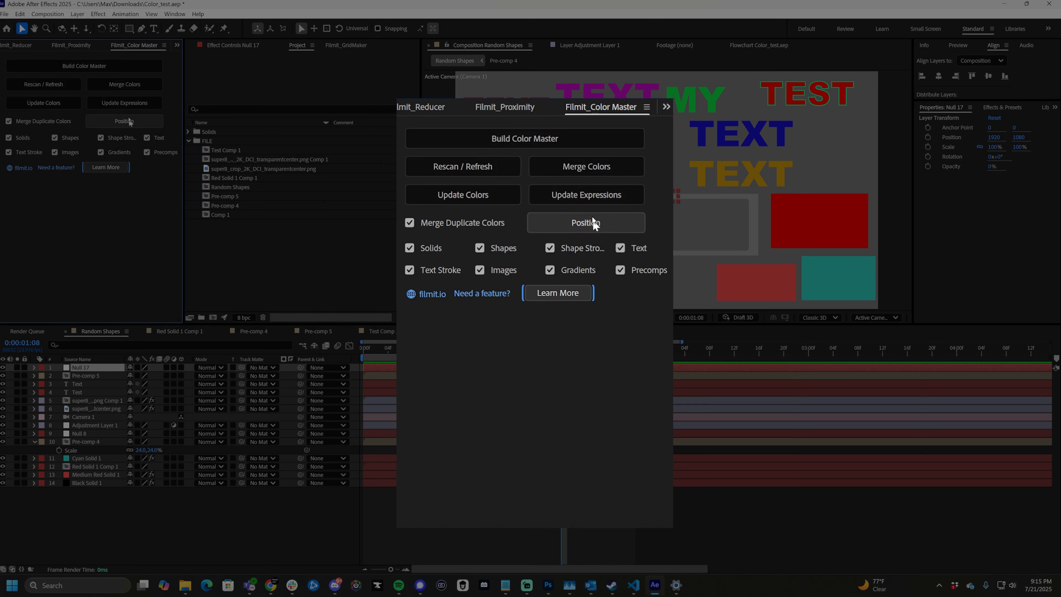
- Build the color master with duplicate merging and all color categories enabled
{"action": "left_click", "coordinate": [566, 136]}
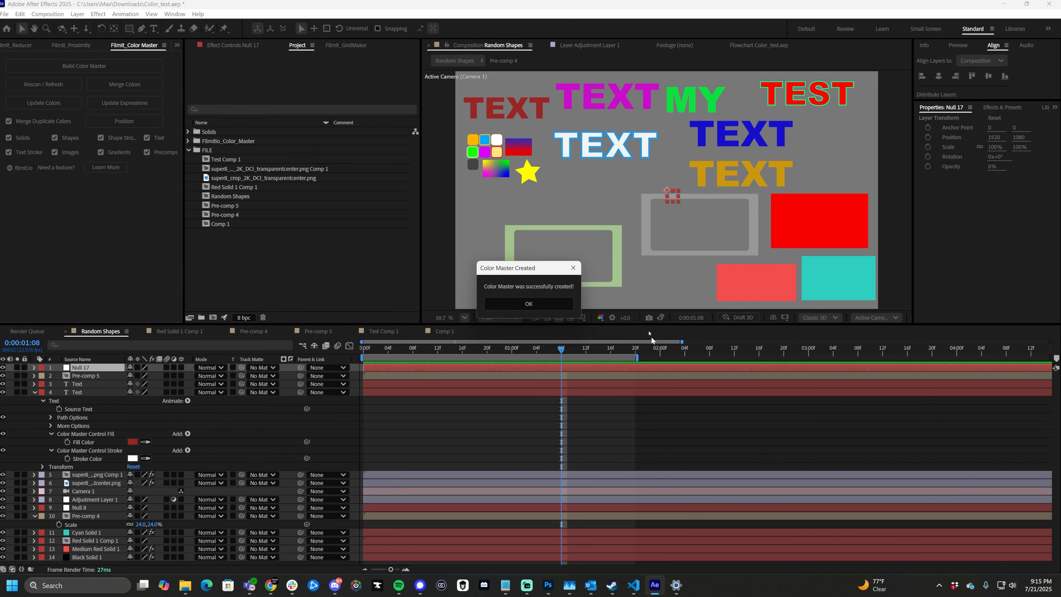
{"action": "left_click_drag", "start_coordinate": [516, 270], "coordinate": [274, 180]}
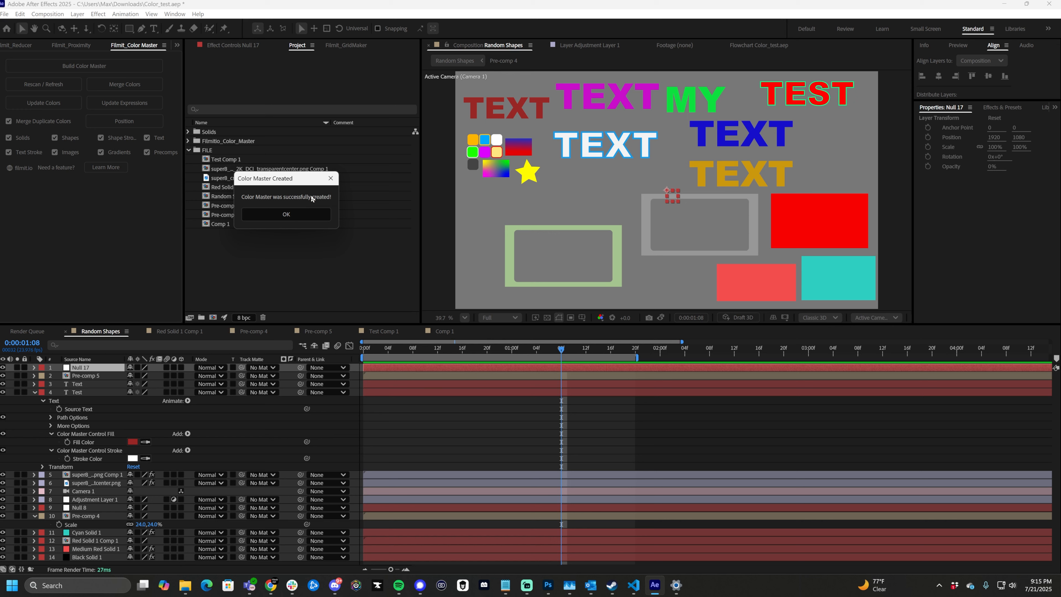
{"action": "left_click", "coordinate": [293, 220]}
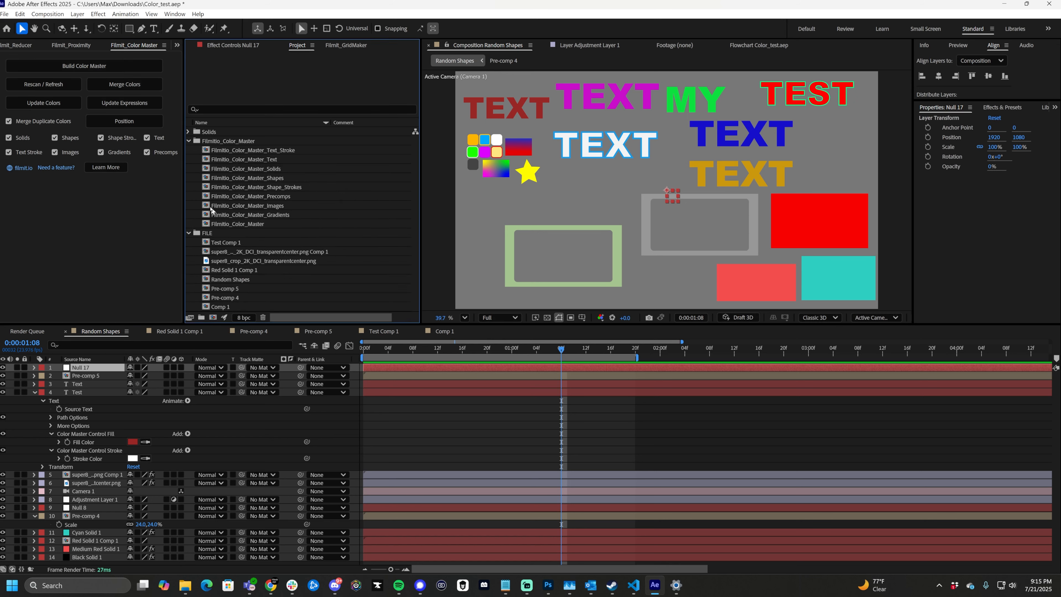
- Open the main Filmitio_Color_Master composition from the generated Filmitio_Color_Master folder
{"action": "left_click", "coordinate": [246, 150]}
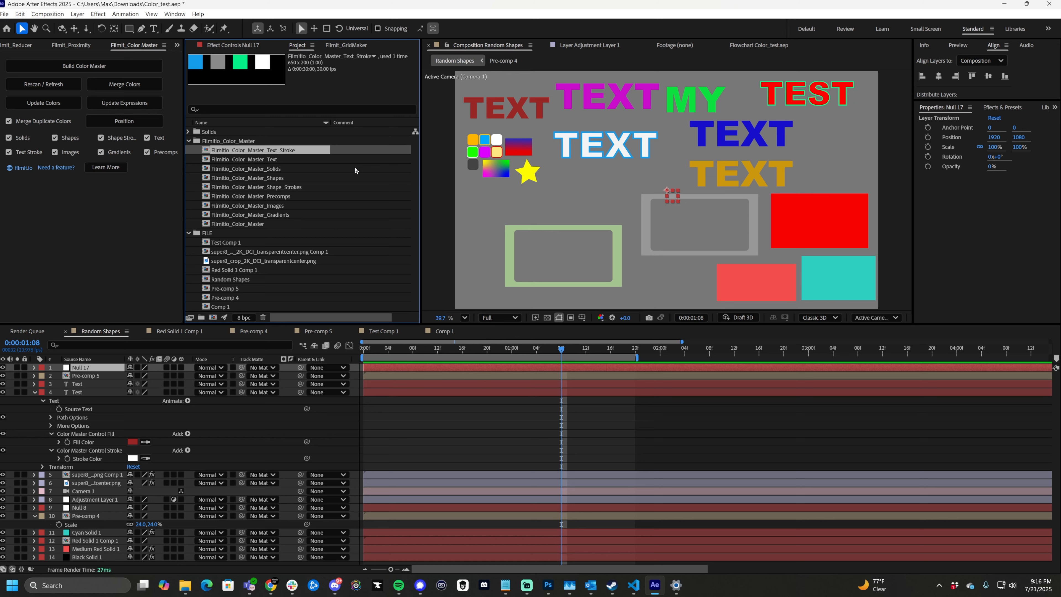
{"action": "left_click", "coordinate": [250, 224]}
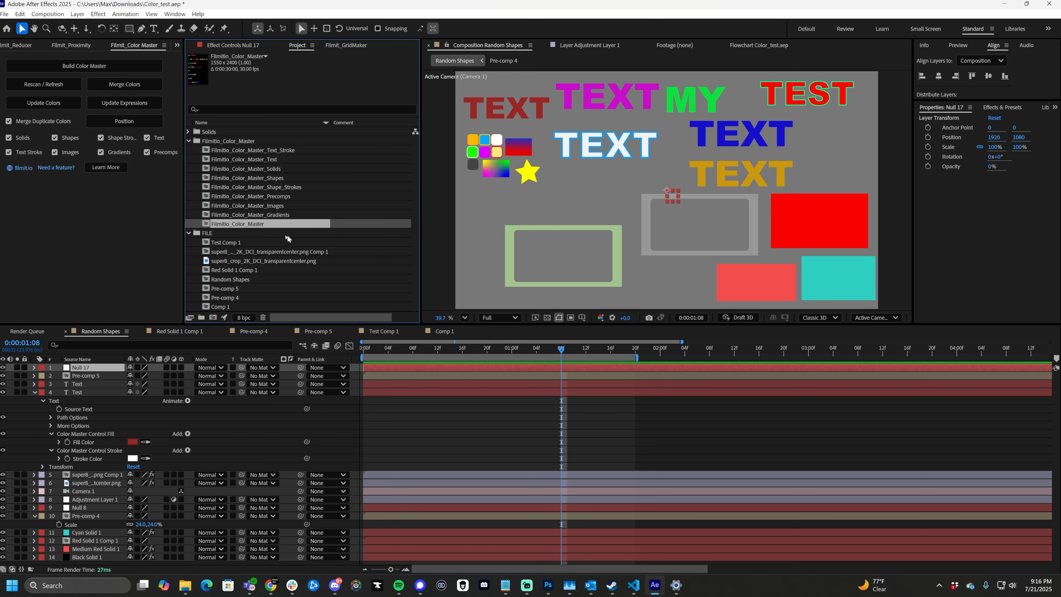
{"action": "double_click", "coordinate": [251, 225]}
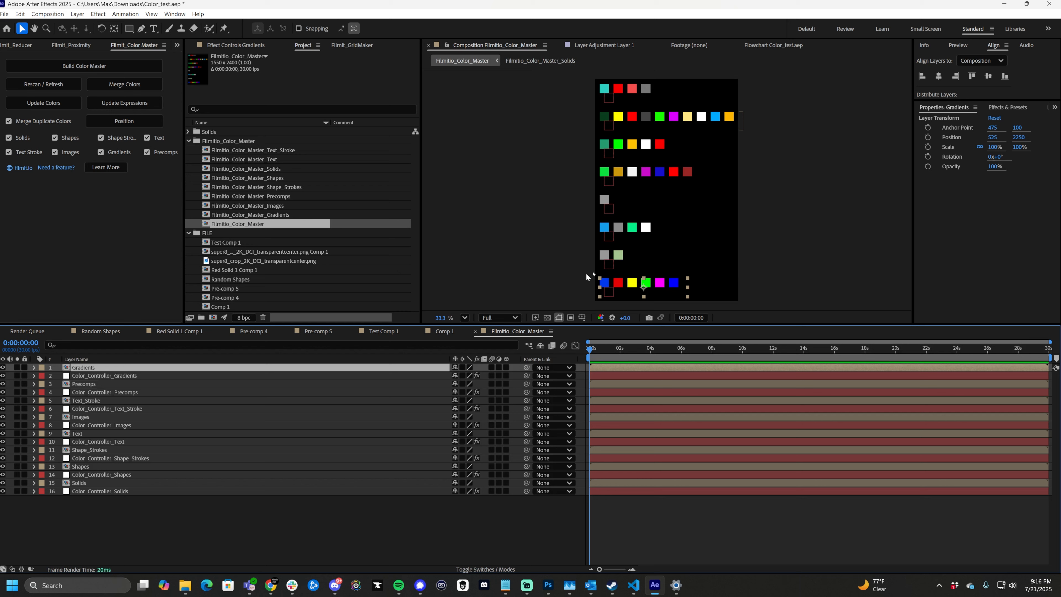
{"action": "scroll", "coordinate": [678, 250], "scroll_direction": "down", "scroll_amount": 3}
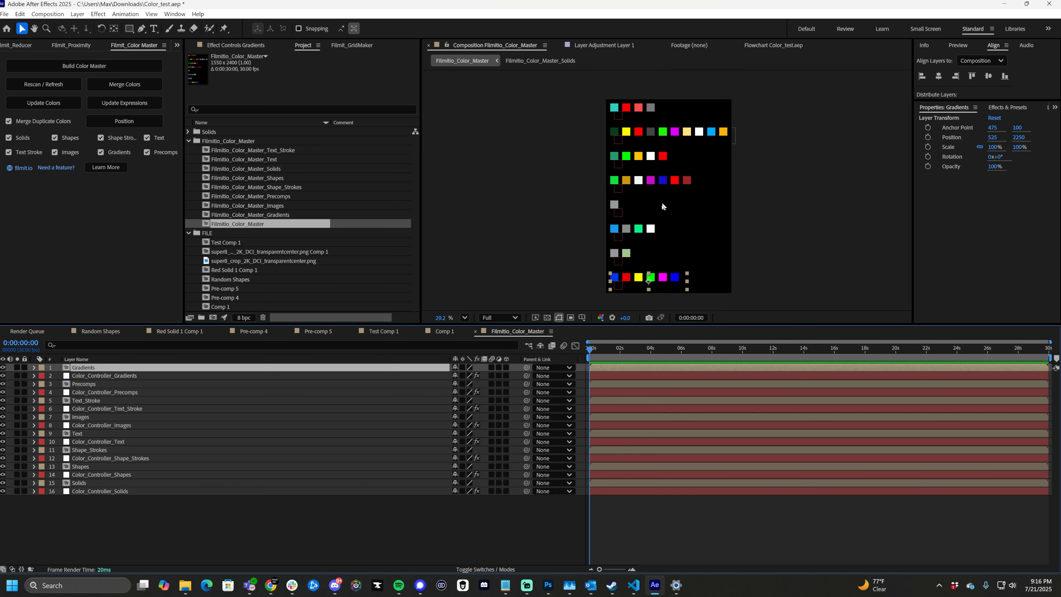
- Examine the rows of color swatches for each category in the color master composition
{"action": "left_click", "coordinate": [638, 133]}
{"action": "left_click", "coordinate": [650, 162]}
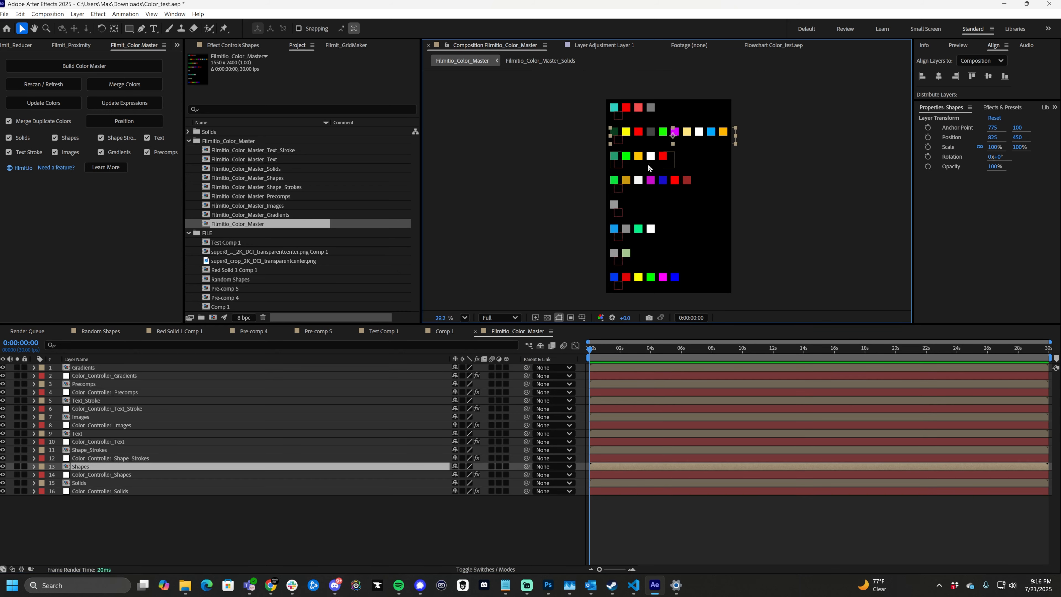
{"action": "left_click", "coordinate": [654, 170]}
{"action": "left_click", "coordinate": [659, 180]}
{"action": "left_click", "coordinate": [649, 226]}
{"action": "left_click", "coordinate": [620, 207]}
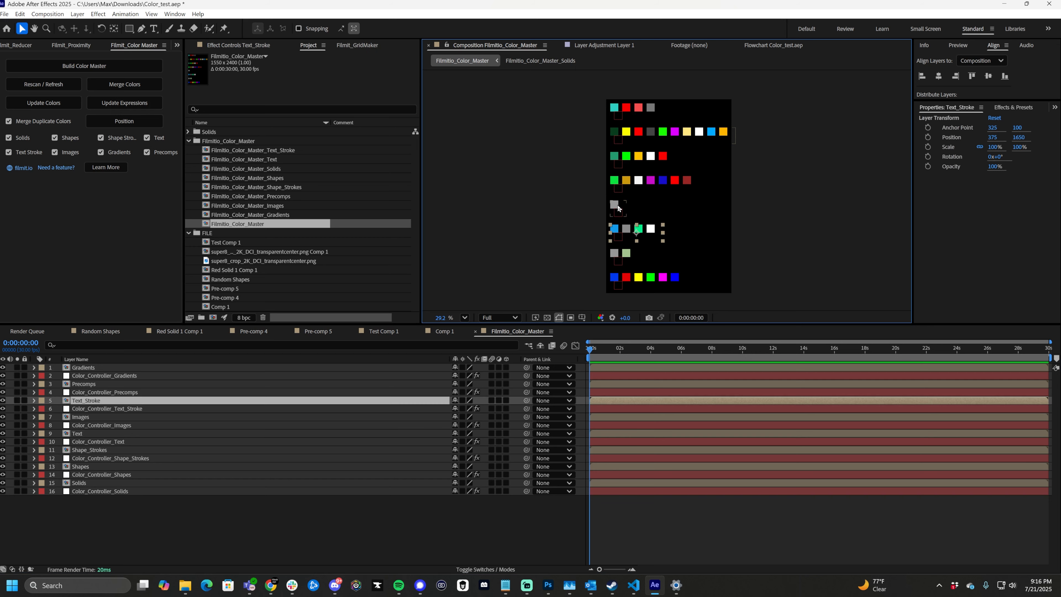
{"action": "left_click", "coordinate": [633, 253]}
{"action": "left_click", "coordinate": [655, 278]}
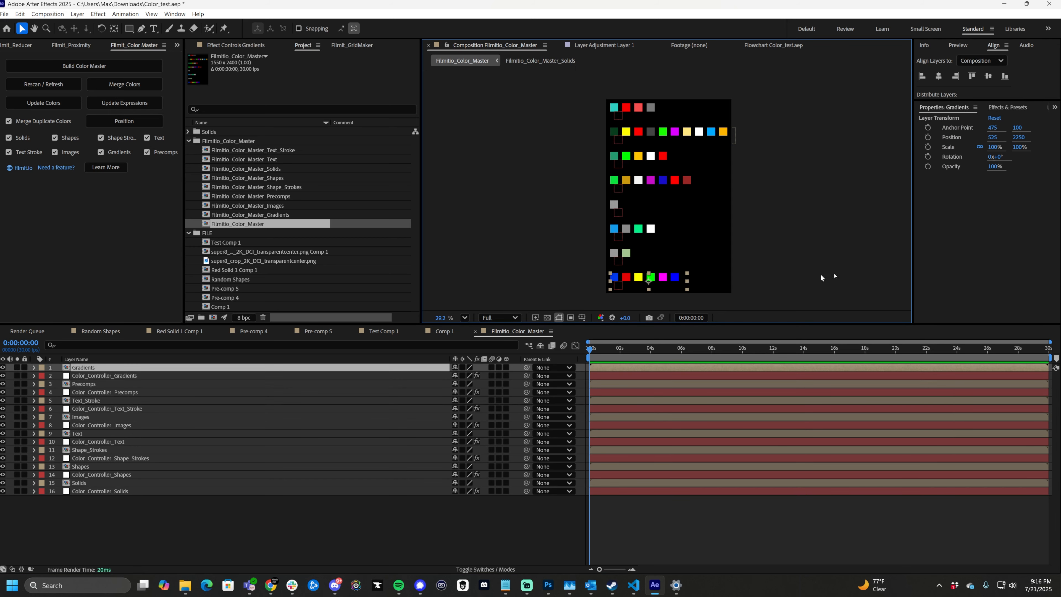
{"action": "left_click", "coordinate": [839, 274]}
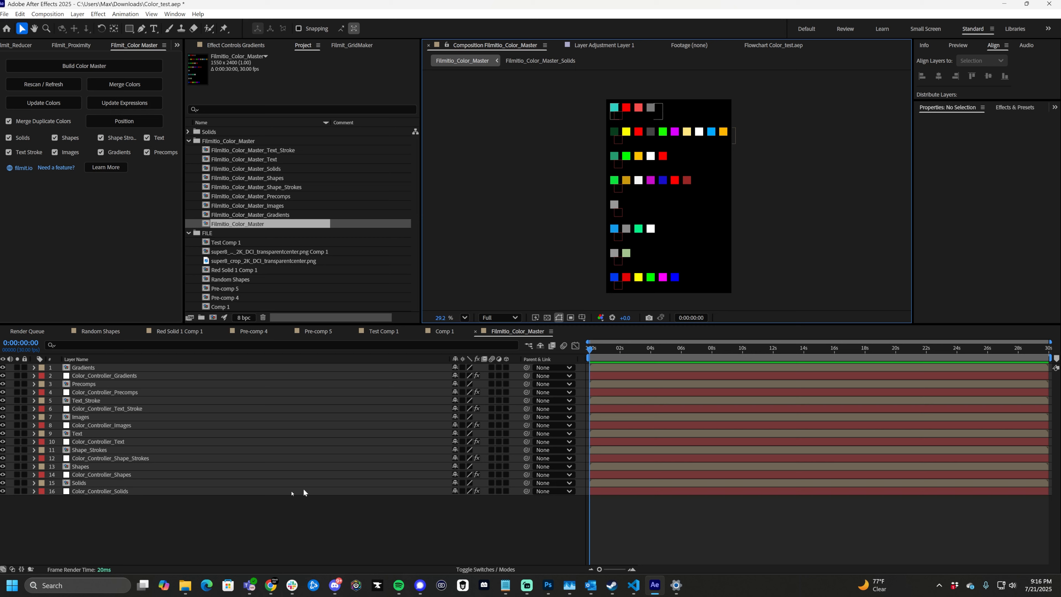
- Lock the effect controls on the Color_Controller_Text layer and switch back to the Random Shapes composition
{"action": "left_click", "coordinate": [114, 442]}
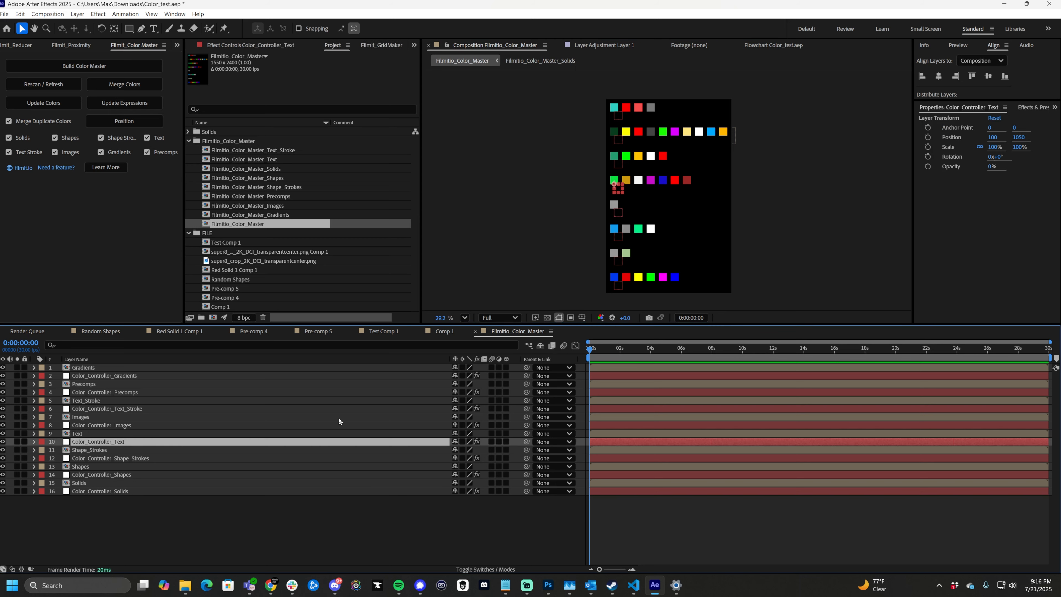
{"action": "left_click", "coordinate": [255, 45]}
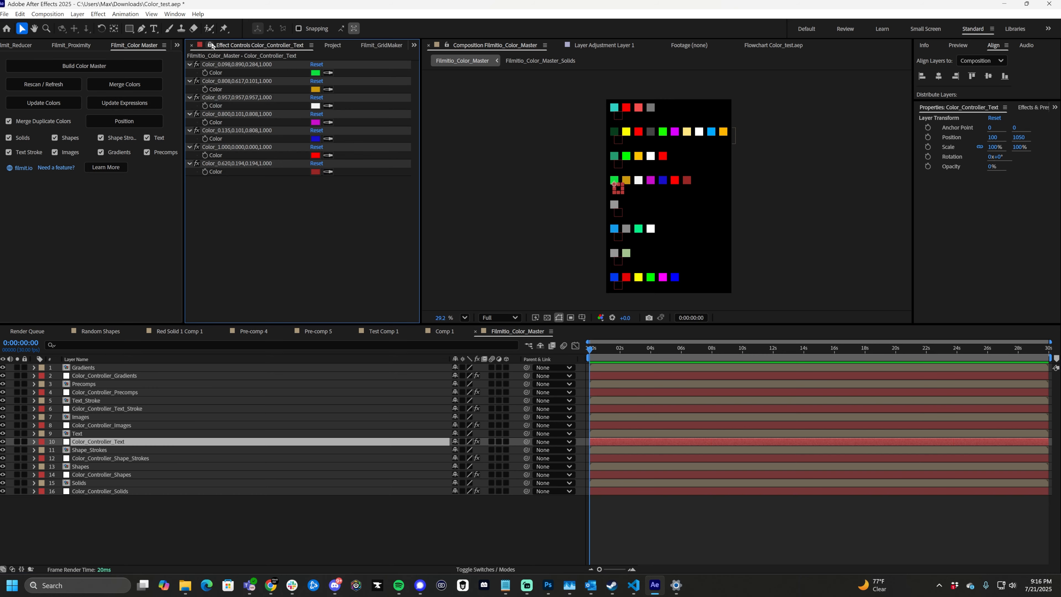
{"action": "left_click", "coordinate": [99, 331]}
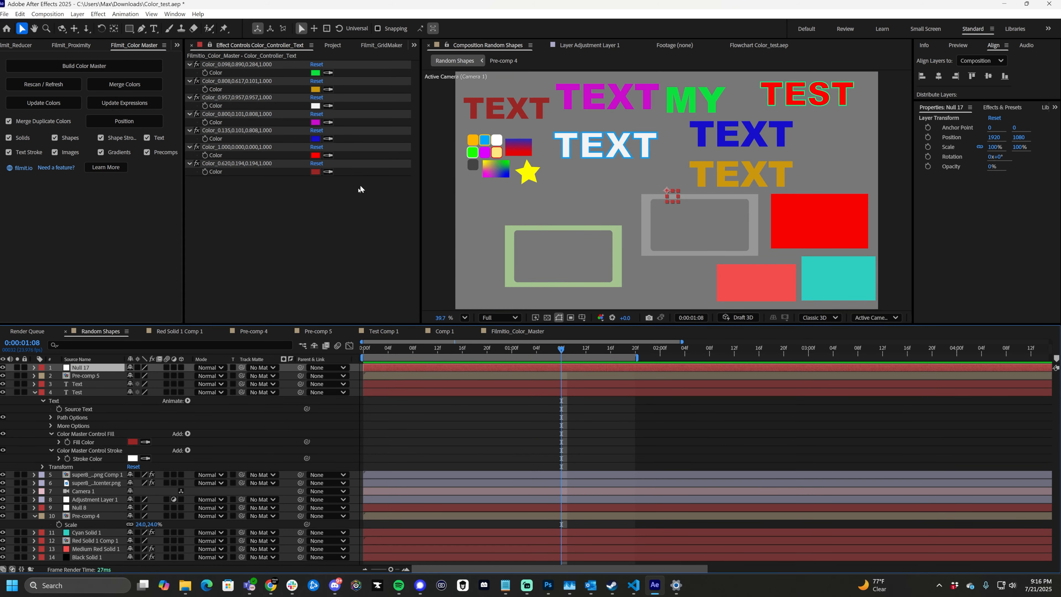
- Set all seven text color controls to near-black by sampling the dark interface background with each eyedropper
{"action": "left_click", "coordinate": [331, 172]}
{"action": "left_click", "coordinate": [336, 171]}
{"action": "left_click", "coordinate": [329, 155]}
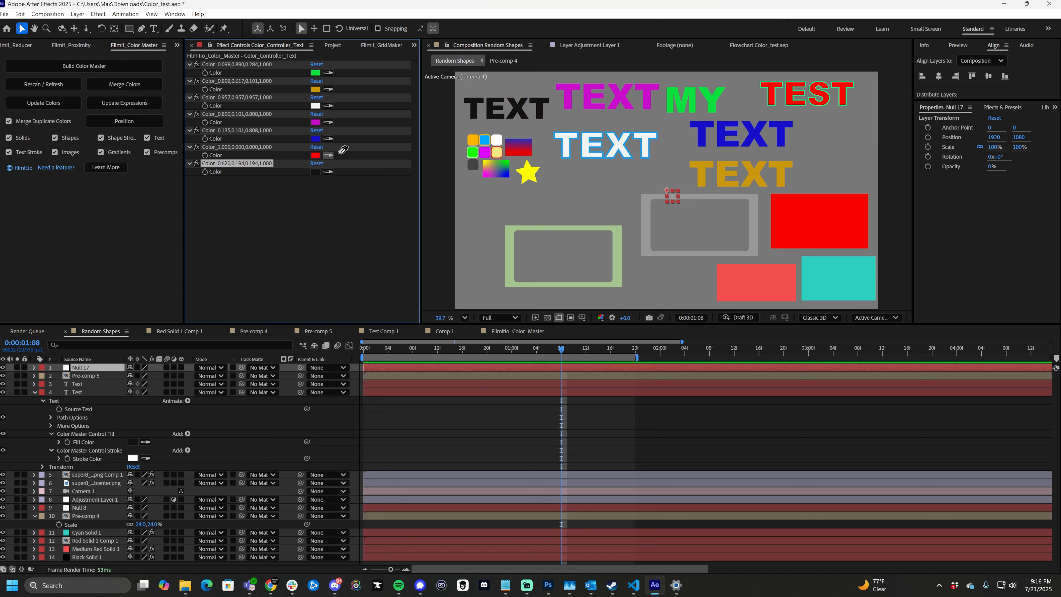
{"action": "left_click", "coordinate": [338, 153]}
{"action": "left_click", "coordinate": [329, 139]}
{"action": "left_click", "coordinate": [352, 137]}
{"action": "left_click", "coordinate": [329, 123]}
{"action": "left_click", "coordinate": [341, 123]}
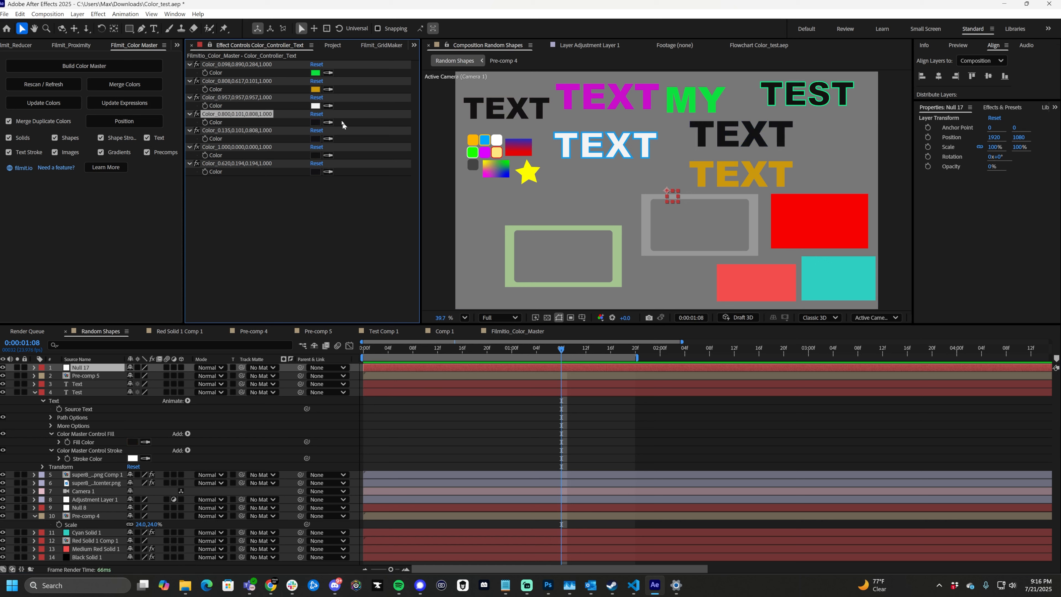
{"action": "left_click", "coordinate": [329, 106]}
{"action": "left_click", "coordinate": [337, 104]}
{"action": "left_click", "coordinate": [330, 89]}
{"action": "left_click", "coordinate": [340, 89]}
{"action": "left_click", "coordinate": [329, 73]}
{"action": "left_click", "coordinate": [342, 75]}
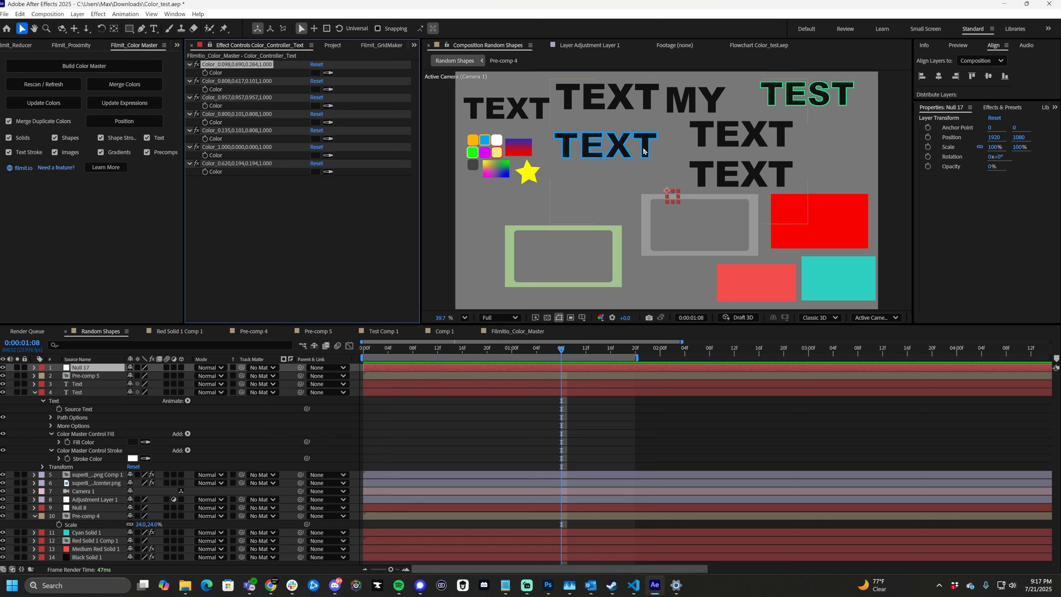
- Merge the duplicate near-black text colors into one control and set that merged control to white
{"action": "left_click", "coordinate": [132, 86]}
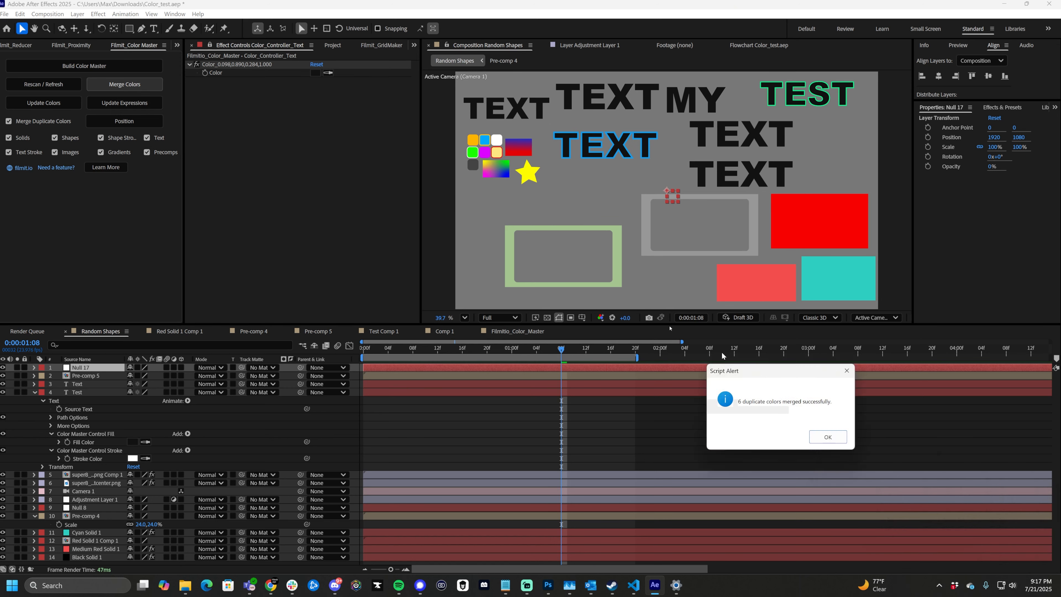
{"action": "left_click", "coordinate": [364, 209]}
{"action": "left_click", "coordinate": [315, 73]}
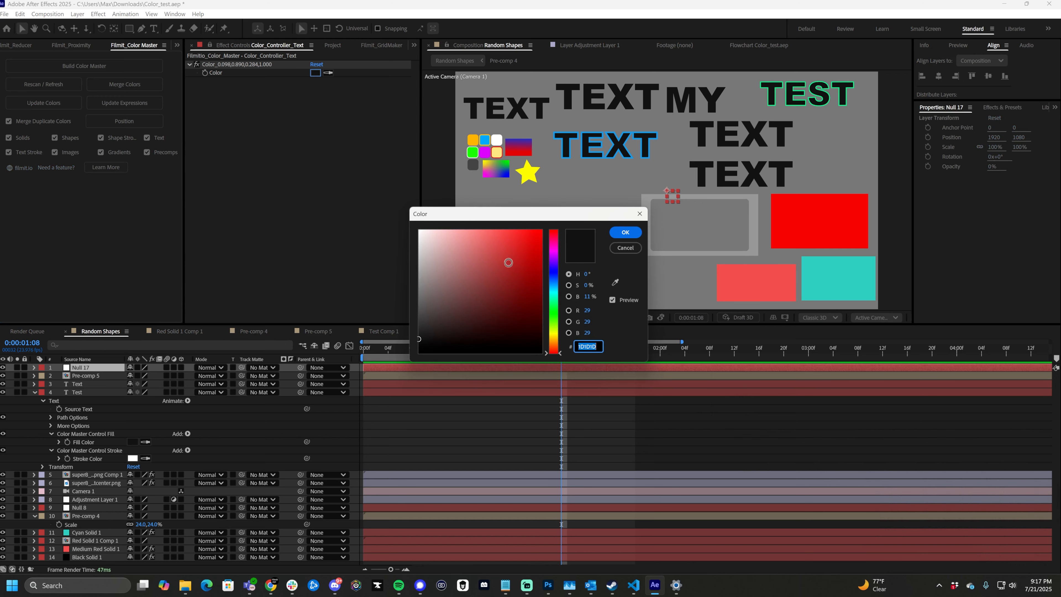
{"action": "left_click_drag", "start_coordinate": [509, 263], "coordinate": [352, 193]}
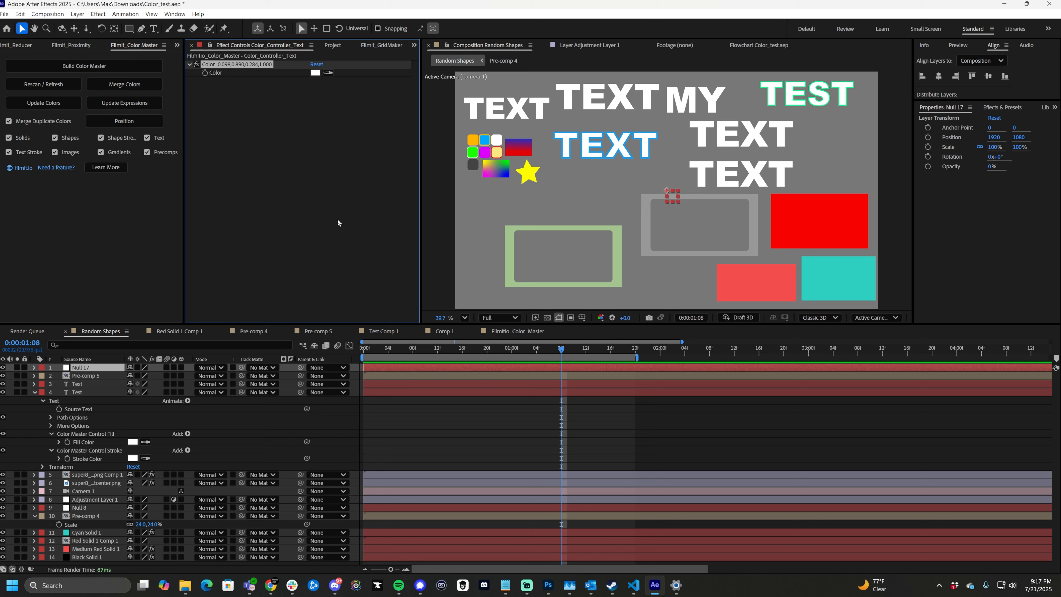
{"action": "left_click", "coordinate": [329, 174]}
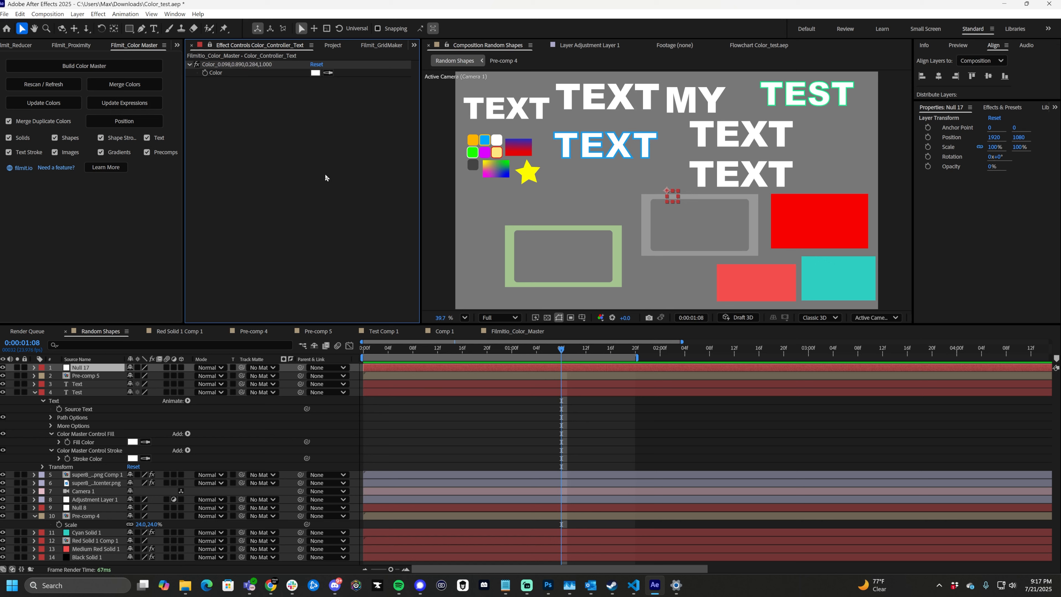
- Undo the white recolor, the color merge and the near-black text color changes
{"action": "key", "text": "ctrl+z"}
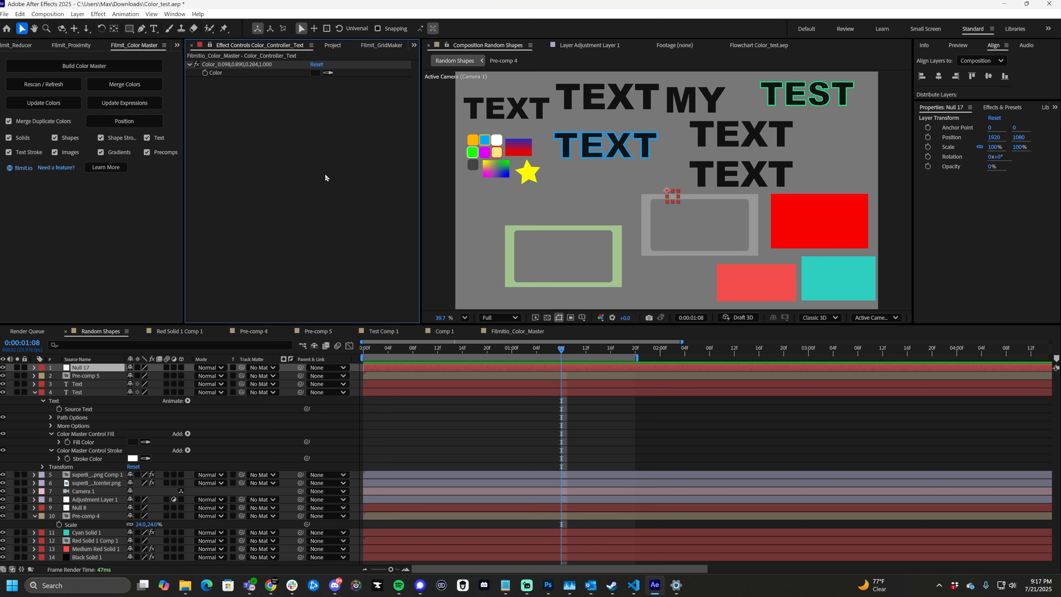
{"action": "key", "text": "ctrl+z"}
{"action": "key", "text": "ctrl+z"}
{"action": "key", "text": "ctrl+z"}
{"action": "key", "text": "ctrl+z"}
{"action": "key", "text": "ctrl+z"}
{"action": "key", "text": "ctrl+z"}
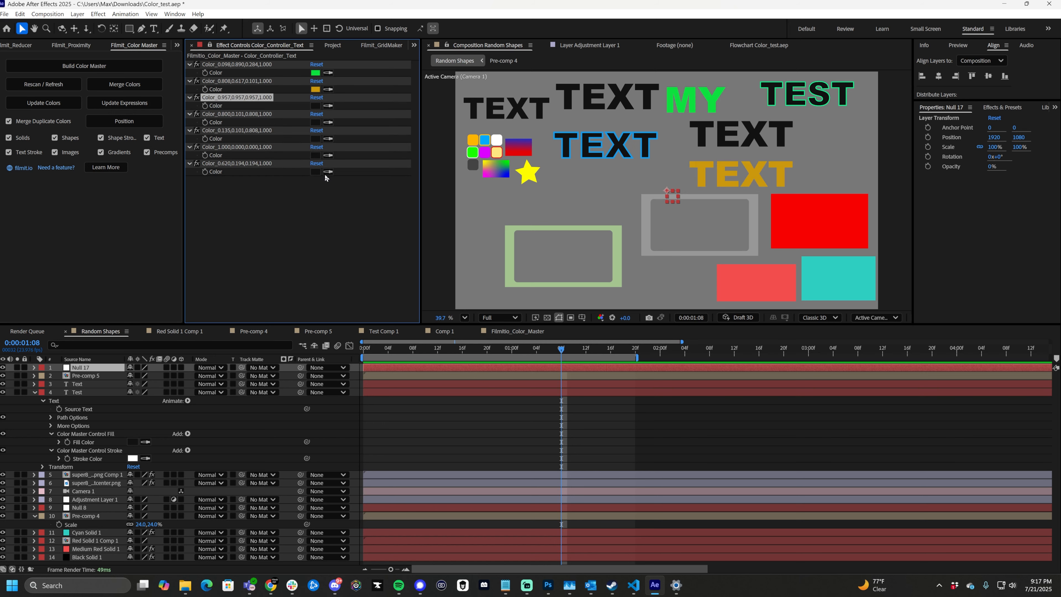
{"action": "key", "text": "ctrl+z"}
{"action": "key", "text": "ctrl+z"}
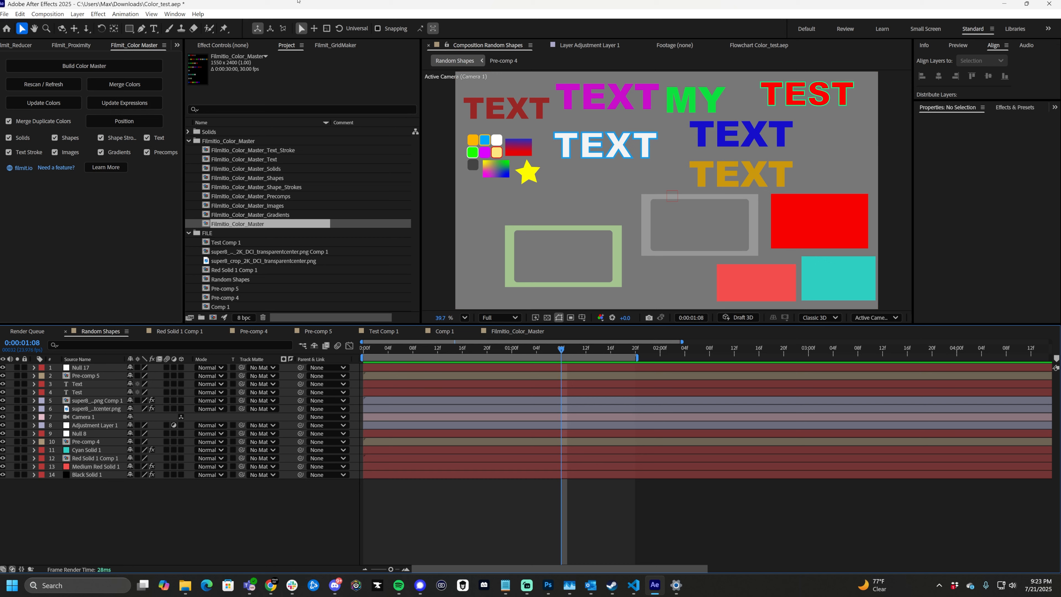
- Add a pink text layer reading "New Color" in the empty area above the green frame
{"action": "left_click", "coordinate": [154, 28]}
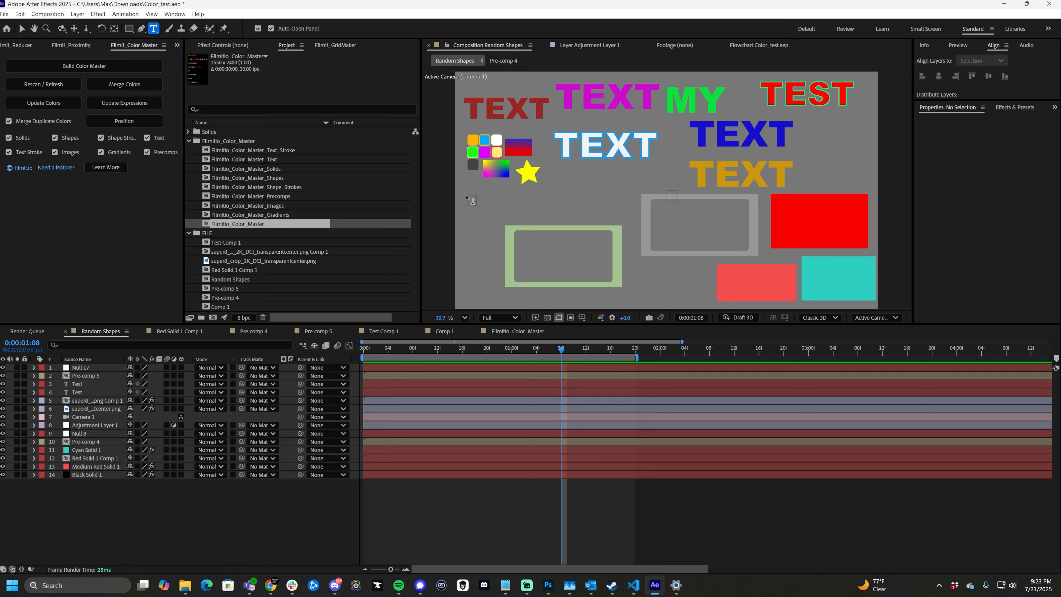
{"action": "left_click_drag", "start_coordinate": [466, 195], "coordinate": [667, 270]}
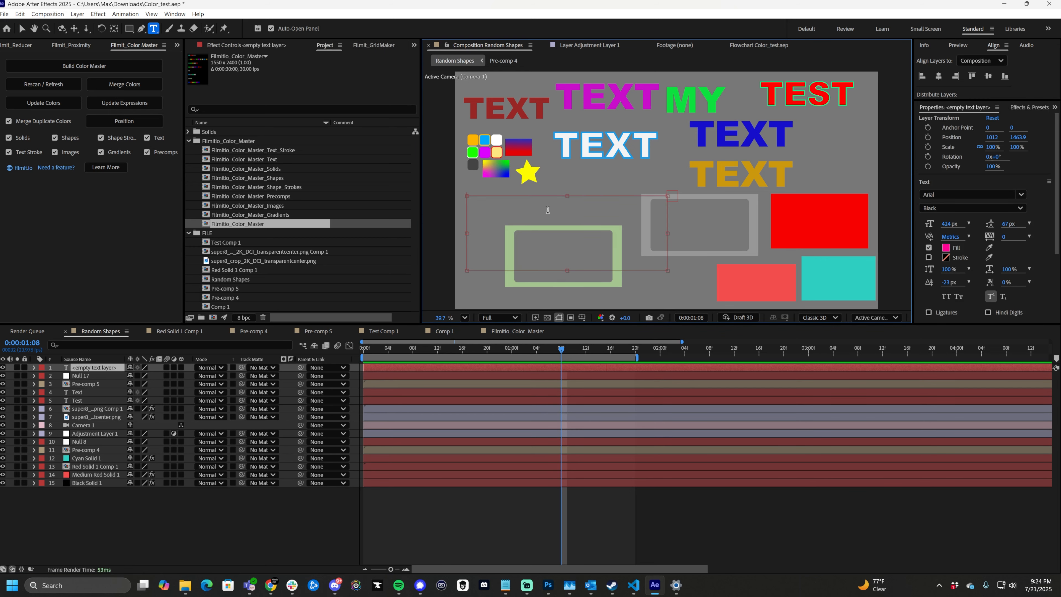
{"action": "type", "text": "New Color"}
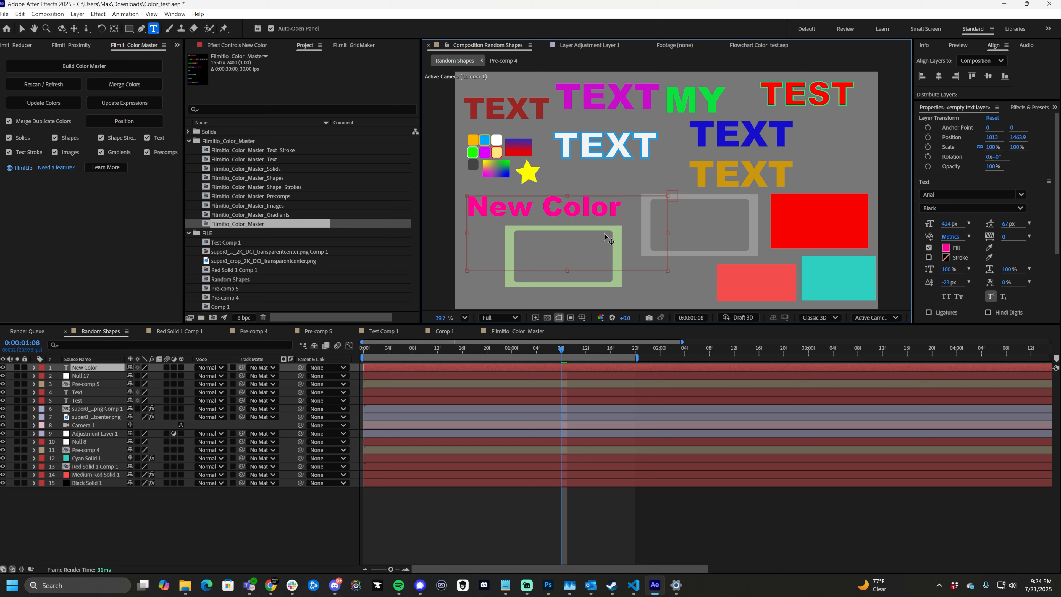
{"action": "left_click", "coordinate": [407, 393]}
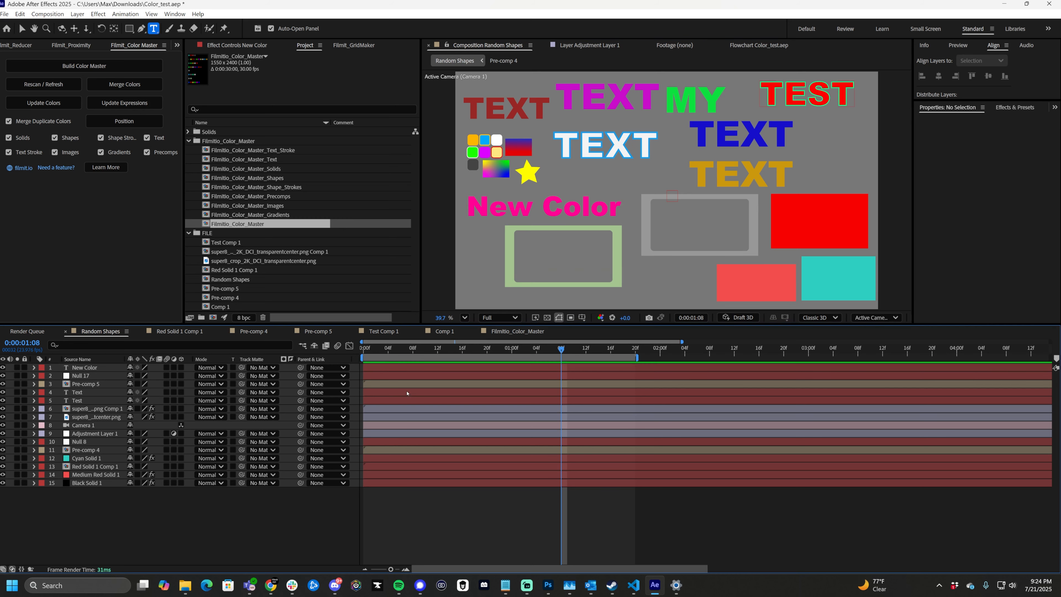
- Select the New Color text layer and update the color master's colors and expressions to include it
{"action": "left_click", "coordinate": [567, 200]}
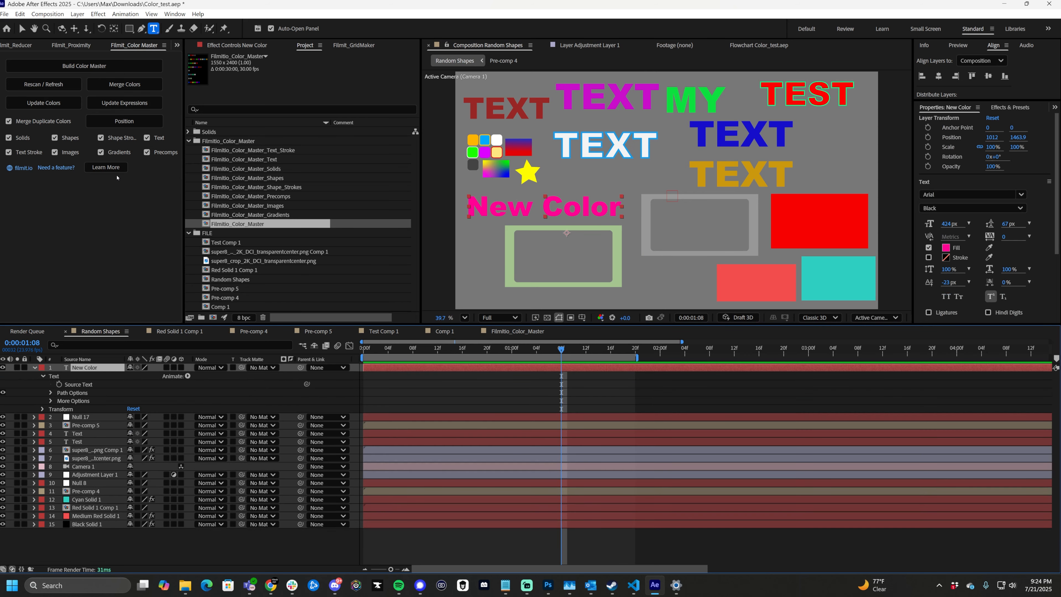
{"action": "left_click", "coordinate": [46, 103]}
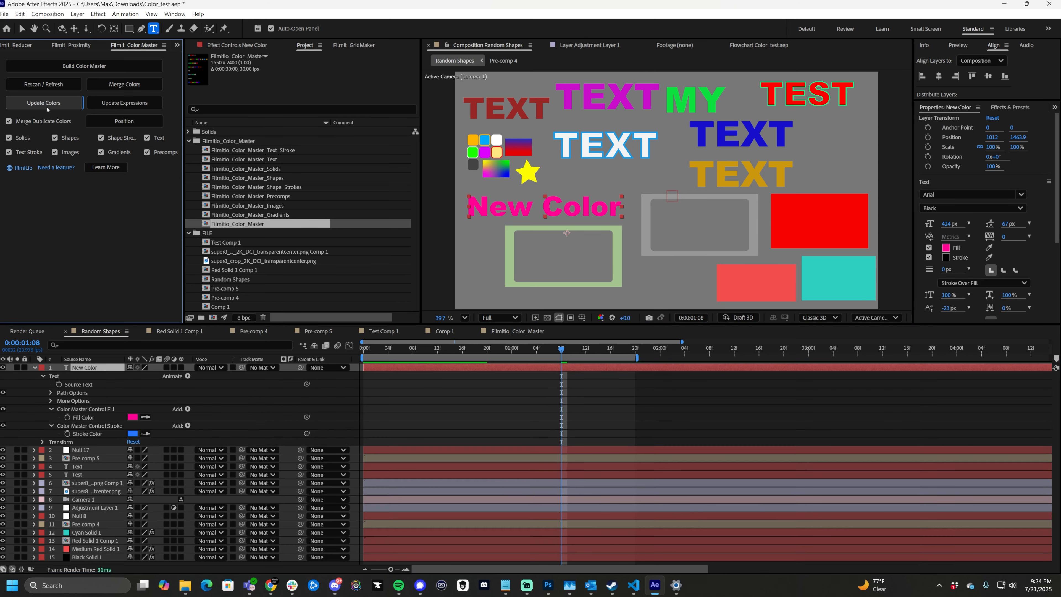
{"action": "left_click", "coordinate": [124, 105]}
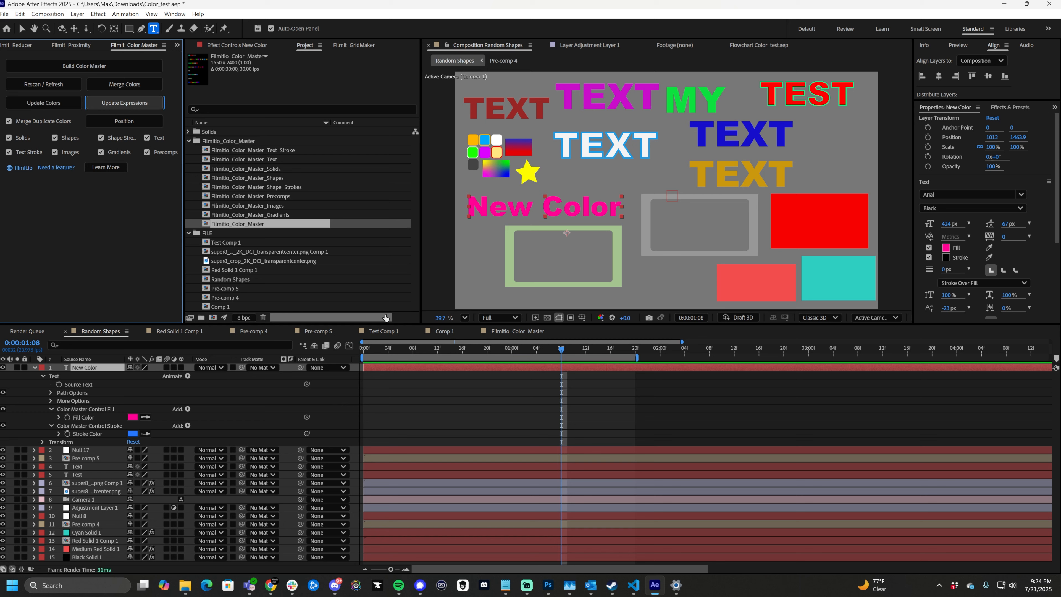
- Lock the effect controls on the Color_Controller_Text layer in the Filmitio_Color_Master composition
{"action": "left_click", "coordinate": [517, 331]}
{"action": "key", "text": "v"}
{"action": "left_click", "coordinate": [706, 177]}
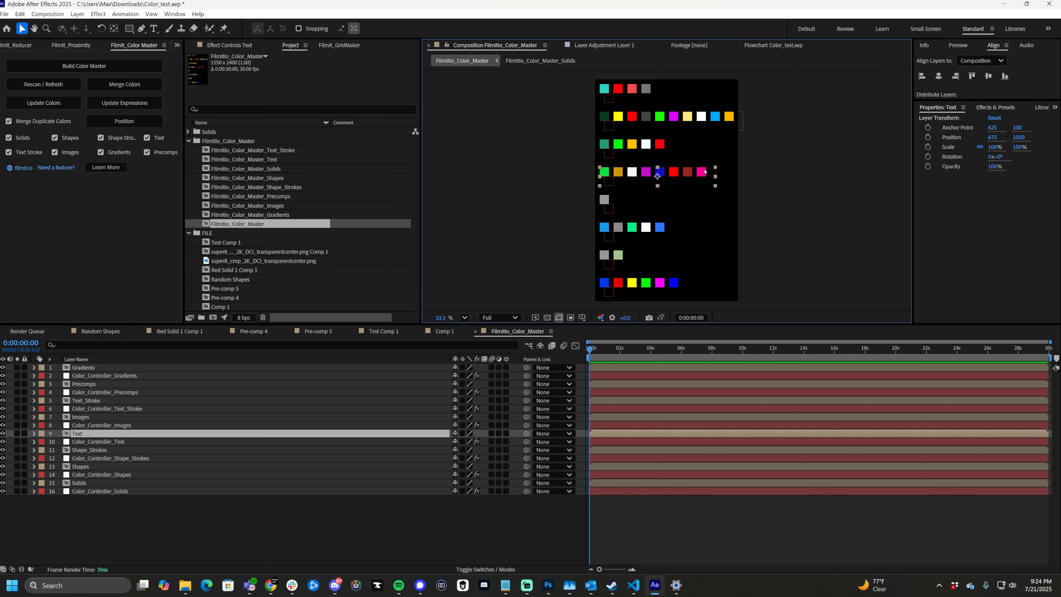
{"action": "left_click", "coordinate": [95, 442]}
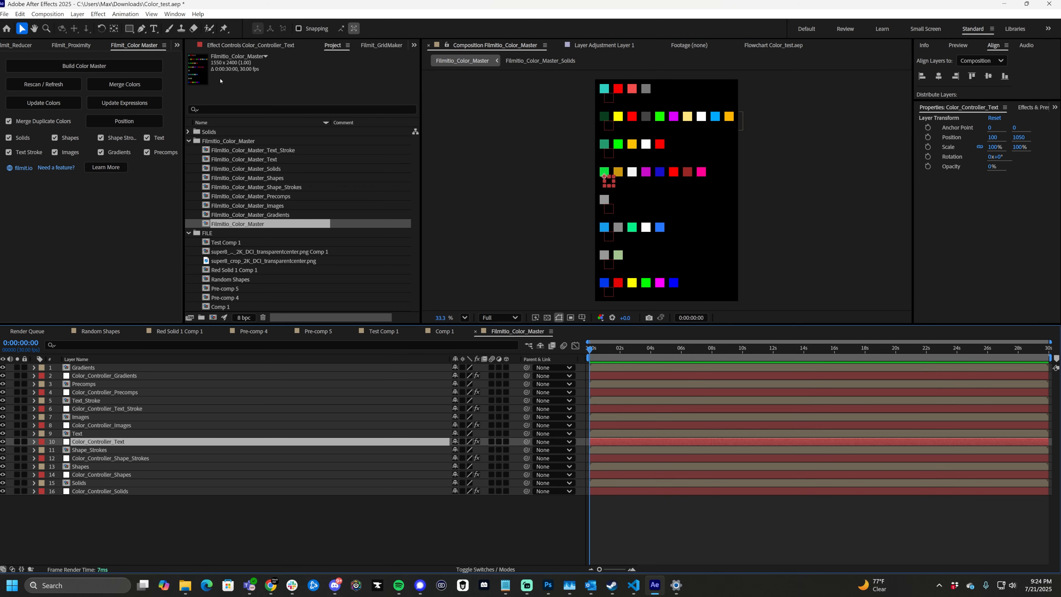
{"action": "left_click", "coordinate": [209, 45]}
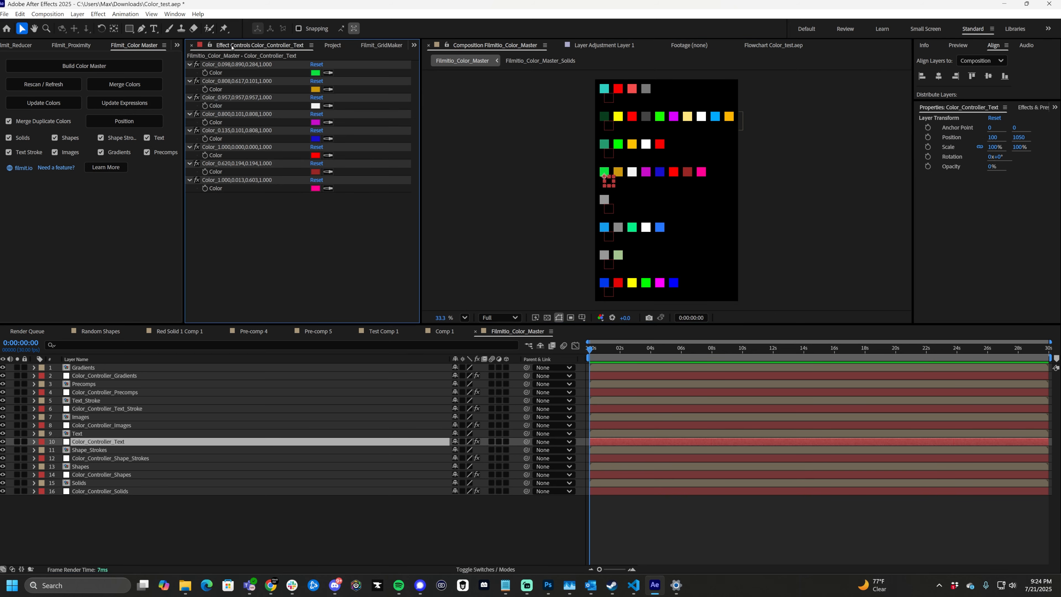
- Return to the Random Shapes composition and set the new pink text color control to white
{"action": "left_click", "coordinate": [100, 331]}
{"action": "left_click", "coordinate": [318, 188]}
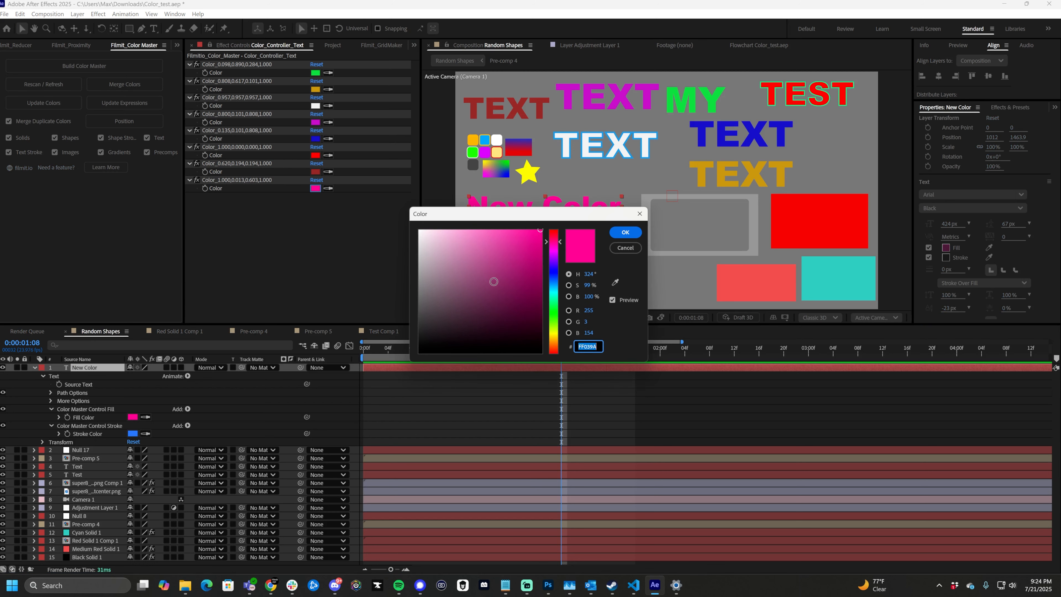
{"action": "left_click_drag", "start_coordinate": [490, 281], "coordinate": [419, 231]}
{"action": "left_click", "coordinate": [626, 232]}
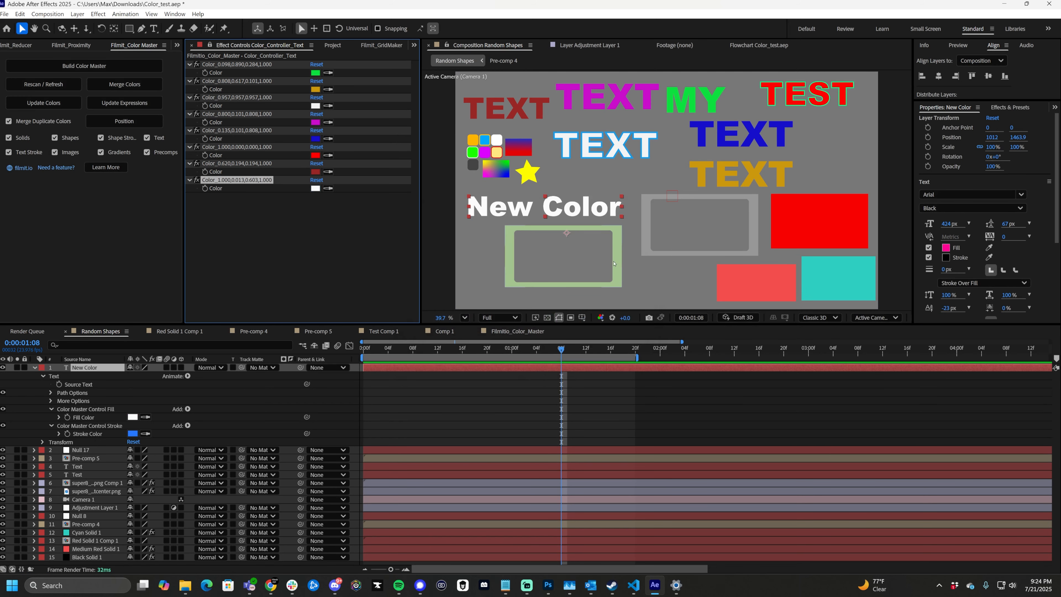
{"action": "left_click", "coordinate": [318, 224]}
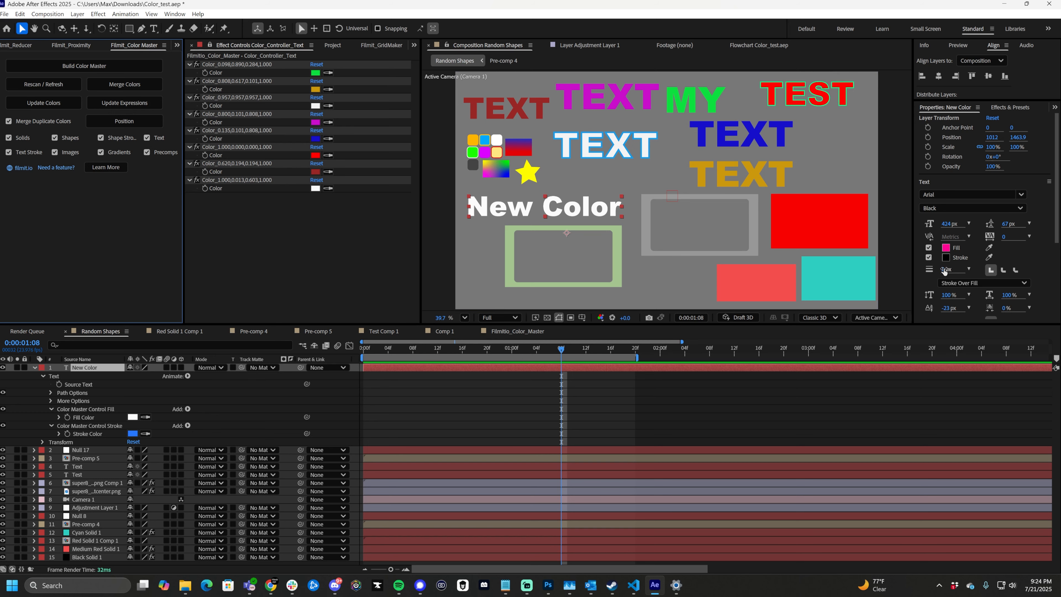
- Give the New Color text a 12 px stroke and lock the effect controls on the Color_Controller_Text_Stroke layer, returning to Random Shapes
{"action": "left_click_drag", "start_coordinate": [943, 270], "coordinate": [949, 270]}
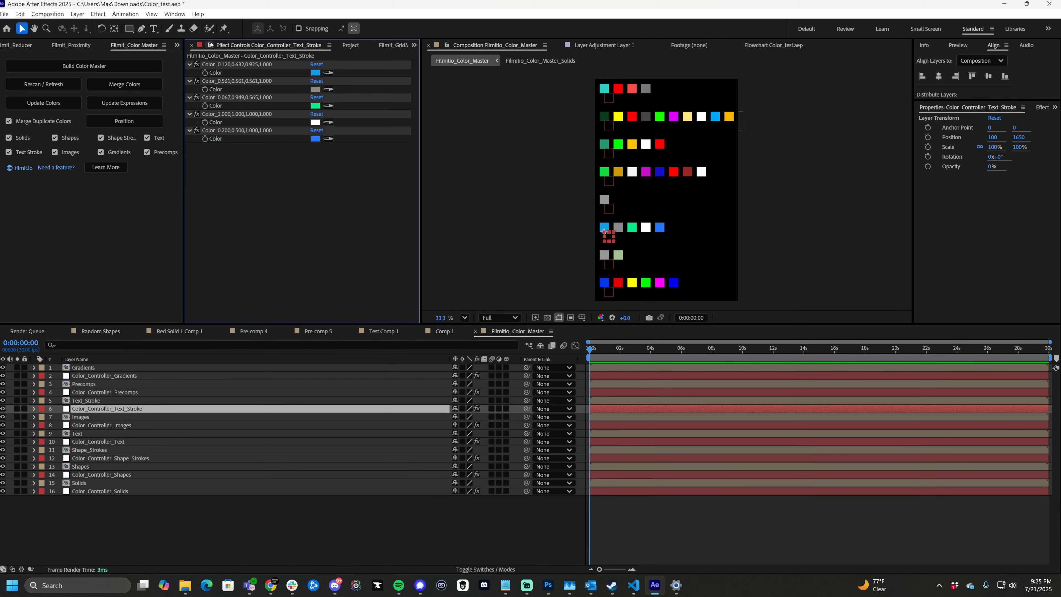
{"action": "left_click", "coordinate": [211, 45]}
{"action": "left_click", "coordinate": [101, 332]}
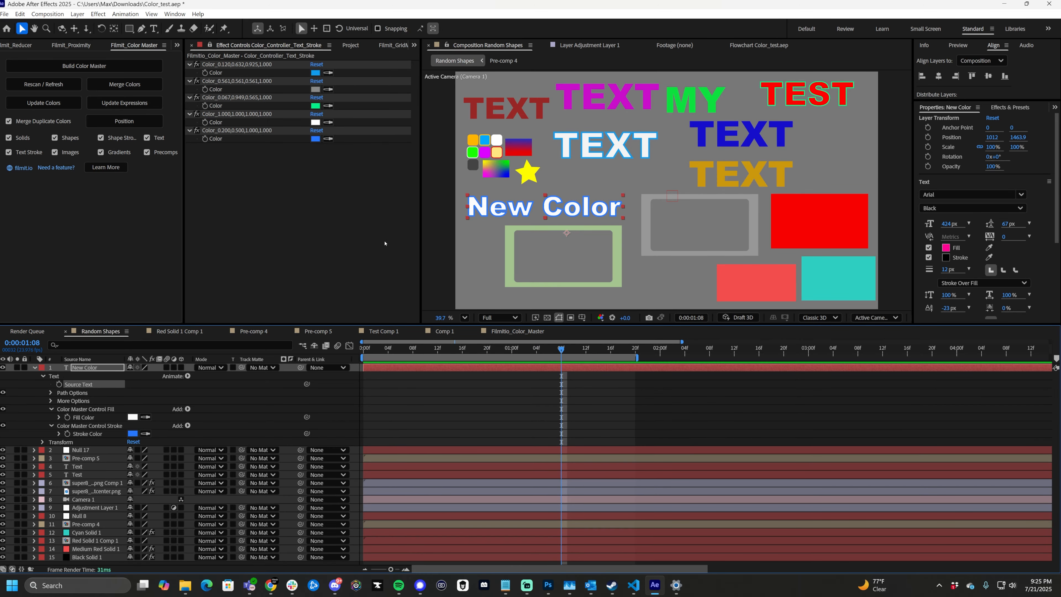
- Try changing the last blue text stroke color control to near-white and undo the change
{"action": "left_click", "coordinate": [316, 139]}
{"action": "left_click_drag", "start_coordinate": [476, 269], "coordinate": [414, 240]}
{"action": "left_click", "coordinate": [625, 232]}
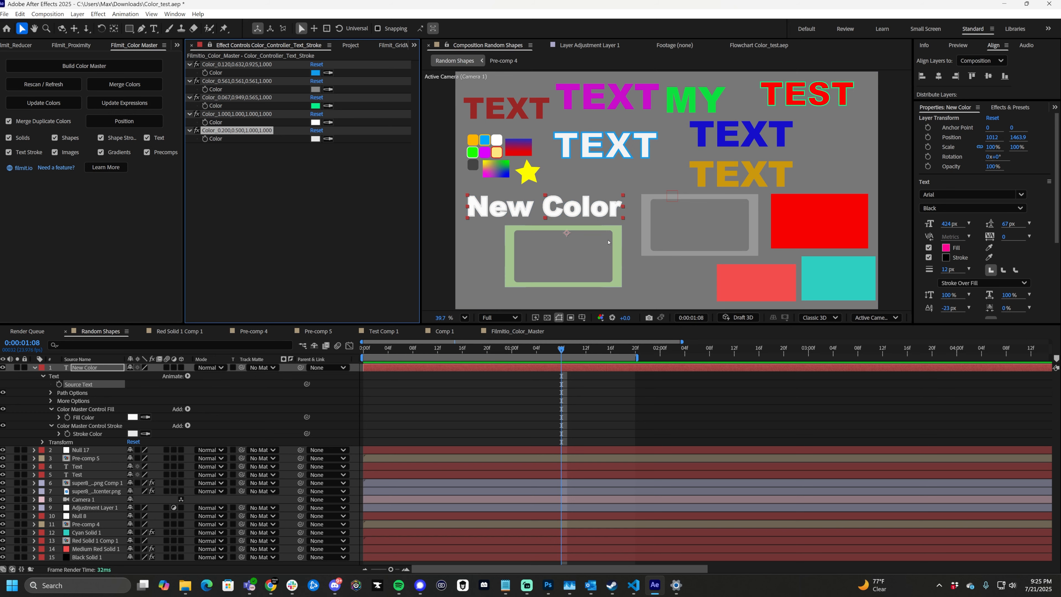
{"action": "key", "text": "ctrl+z"}
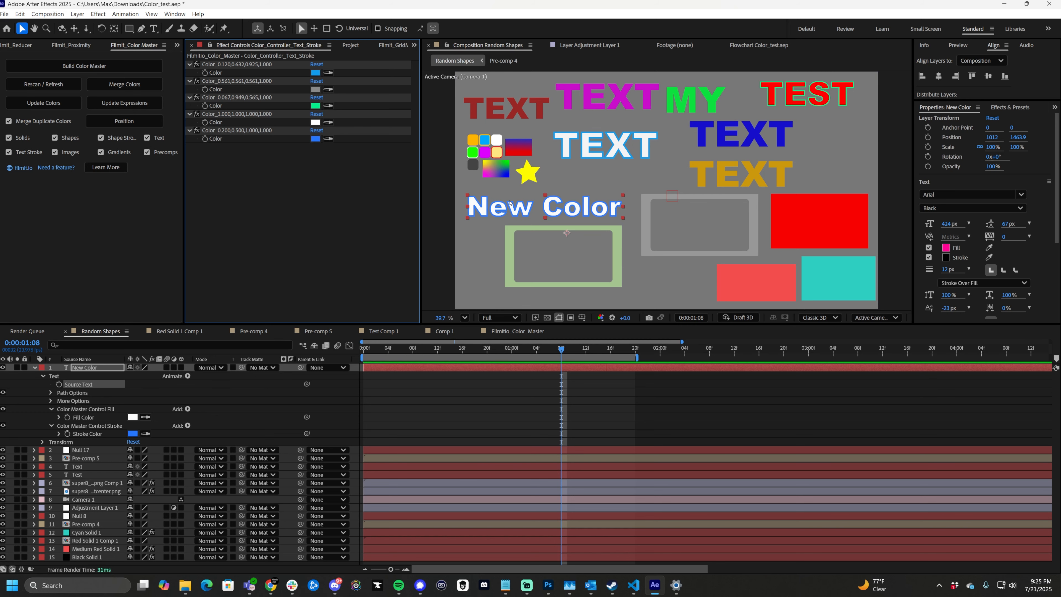
- Draw an olive green rectangle about 1397 by 378 px on a new shape layer and place three duplicates around the composition
{"action": "left_click", "coordinate": [35, 367]}
{"action": "left_click", "coordinate": [130, 514]}
{"action": "left_click", "coordinate": [129, 29]}
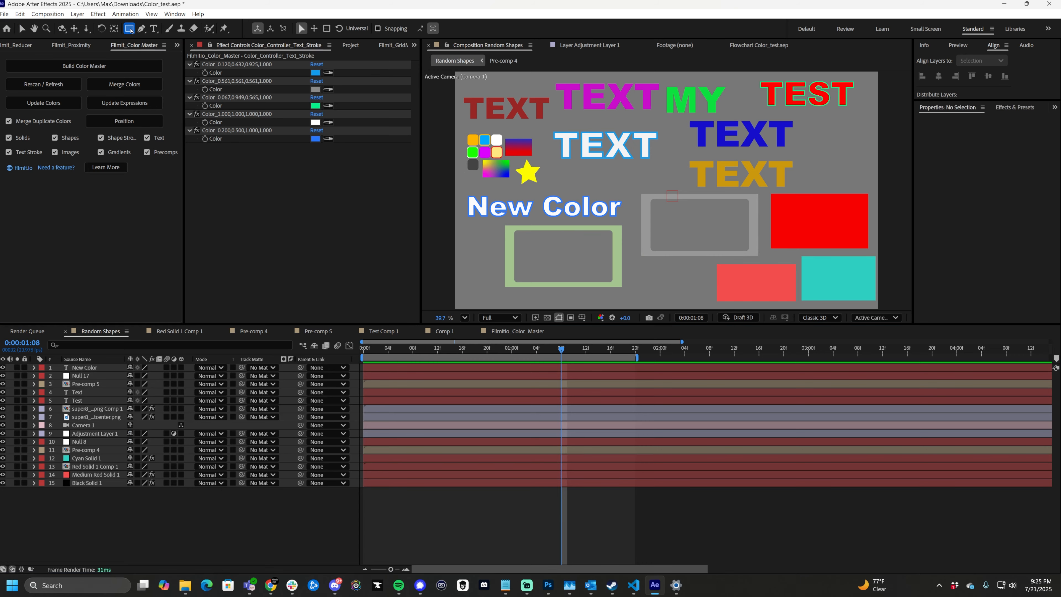
{"action": "mouse_move", "coordinate": [476, 242]}
{"action": "left_mouse_down"}
{"action": "mouse_move", "coordinate": [628, 283]}
{"action": "mouse_move", "coordinate": [729, 202]}
{"action": "mouse_move", "coordinate": [637, 138]}
{"action": "mouse_move", "coordinate": [820, 140]}
{"action": "left_mouse_up"}
{"action": "key", "text": "v"}
{"action": "key", "text": "ctrl+d"}
{"action": "key", "text": "ctrl+d"}
{"action": "key", "text": "ctrl+d"}
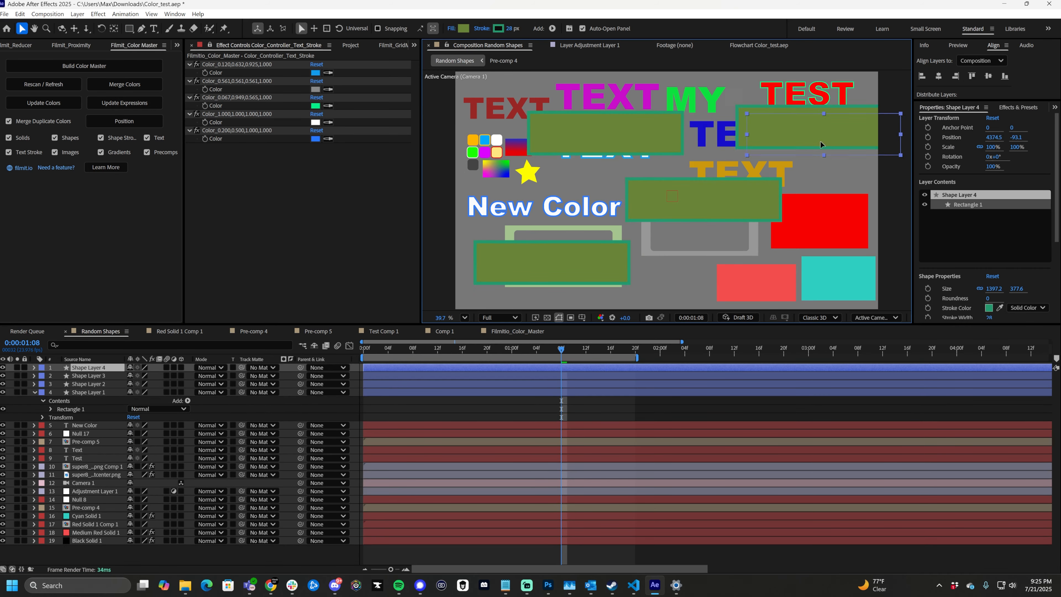
- Change the fills of the three duplicate rectangles to light green BDE079, dark olive green and pale cream
{"action": "left_click", "coordinate": [606, 134]}
{"action": "left_click", "coordinate": [463, 28]}
{"action": "left_click", "coordinate": [481, 244]}
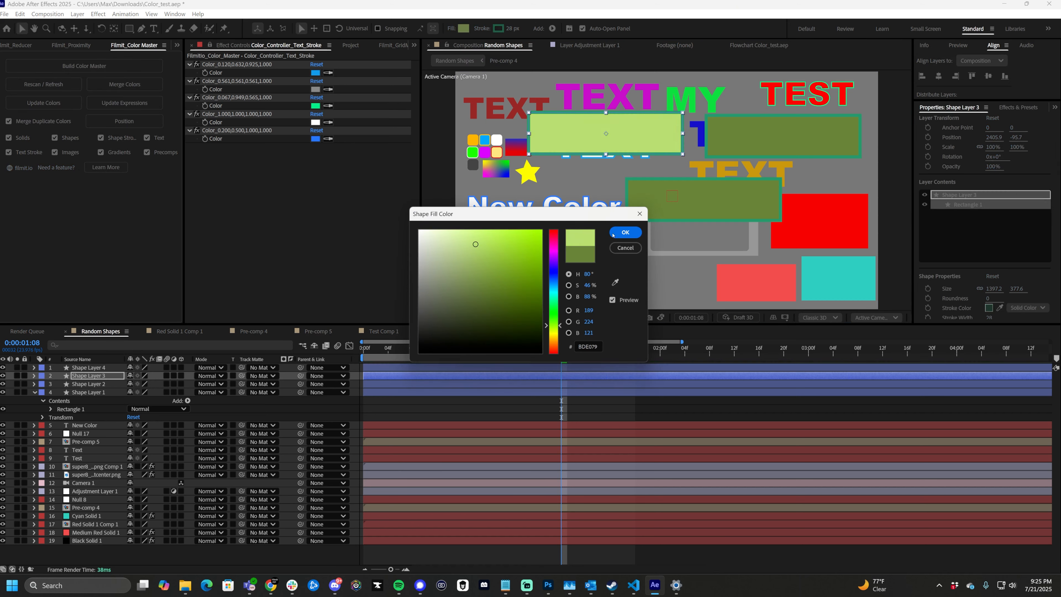
{"action": "left_click", "coordinate": [625, 232]}
{"action": "left_click", "coordinate": [751, 132]}
{"action": "left_click", "coordinate": [625, 232]}
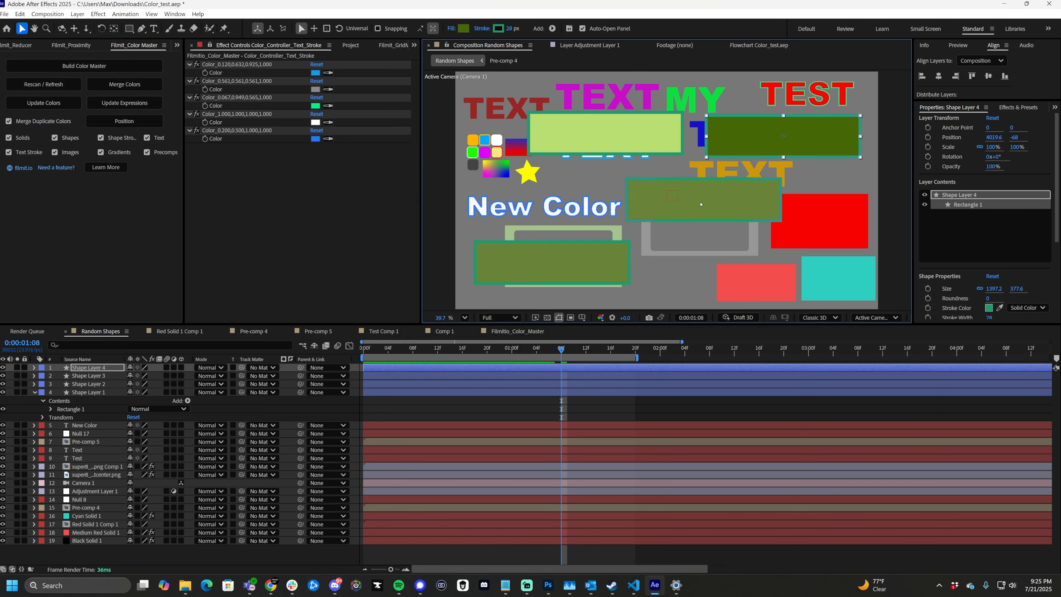
{"action": "left_click", "coordinate": [701, 203]}
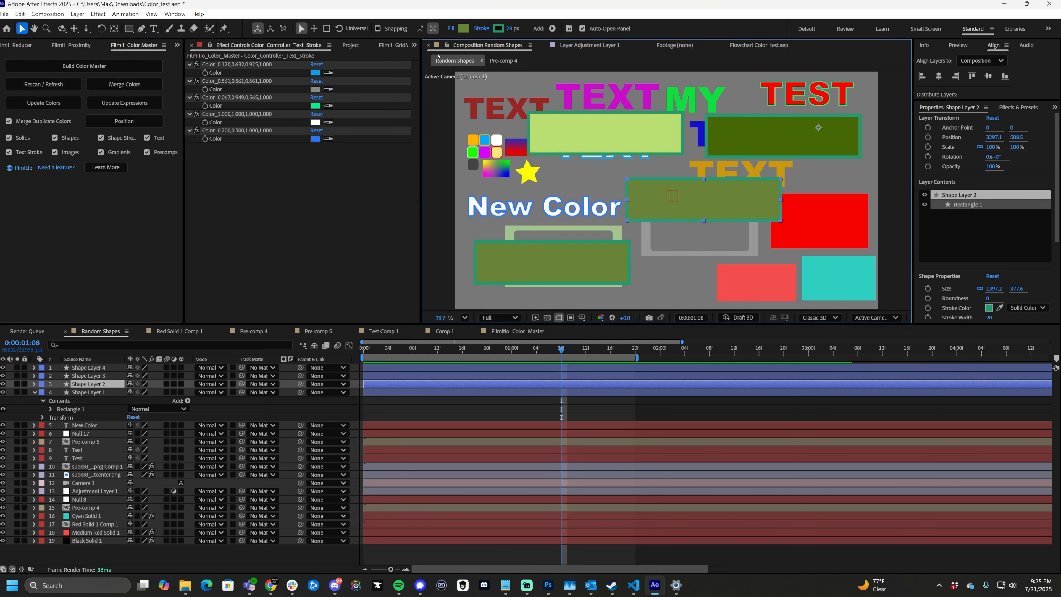
{"action": "left_click", "coordinate": [463, 28]}
{"action": "left_click_drag", "start_coordinate": [528, 280], "coordinate": [437, 237]}
{"action": "left_click", "coordinate": [626, 233]}
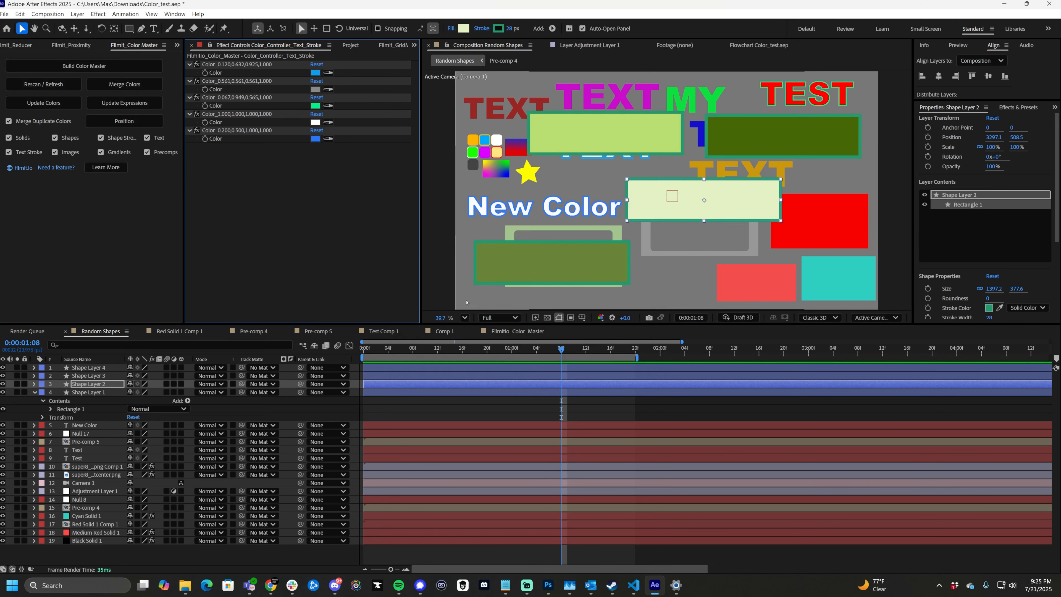
- Open the Filmitio_Color_Master composition and update its colors and expressions with the new shape colors
{"action": "left_click", "coordinate": [505, 331]}
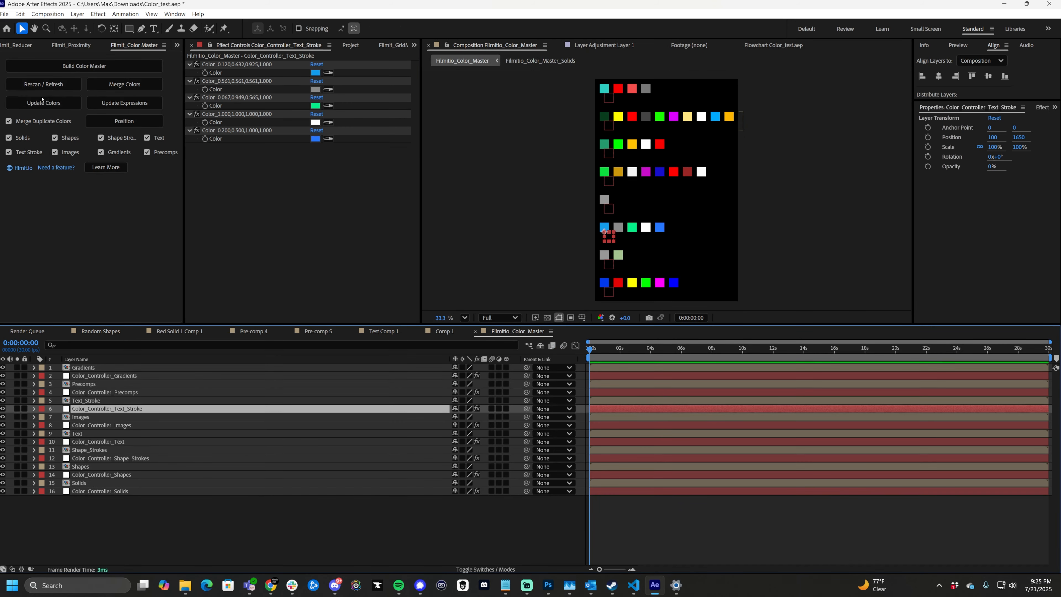
{"action": "left_click", "coordinate": [43, 103]}
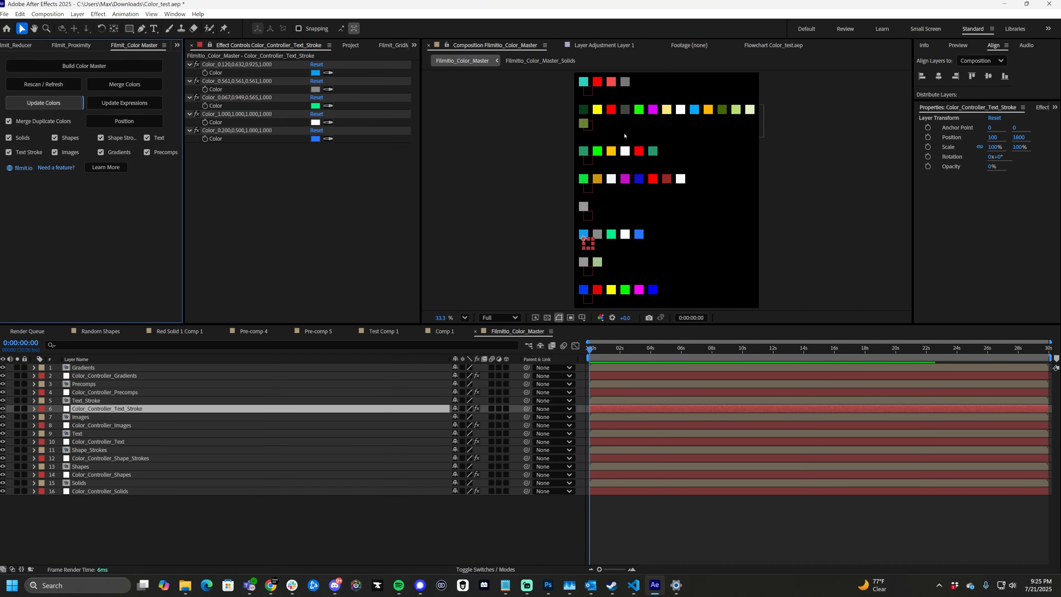
{"action": "left_click", "coordinate": [115, 107]}
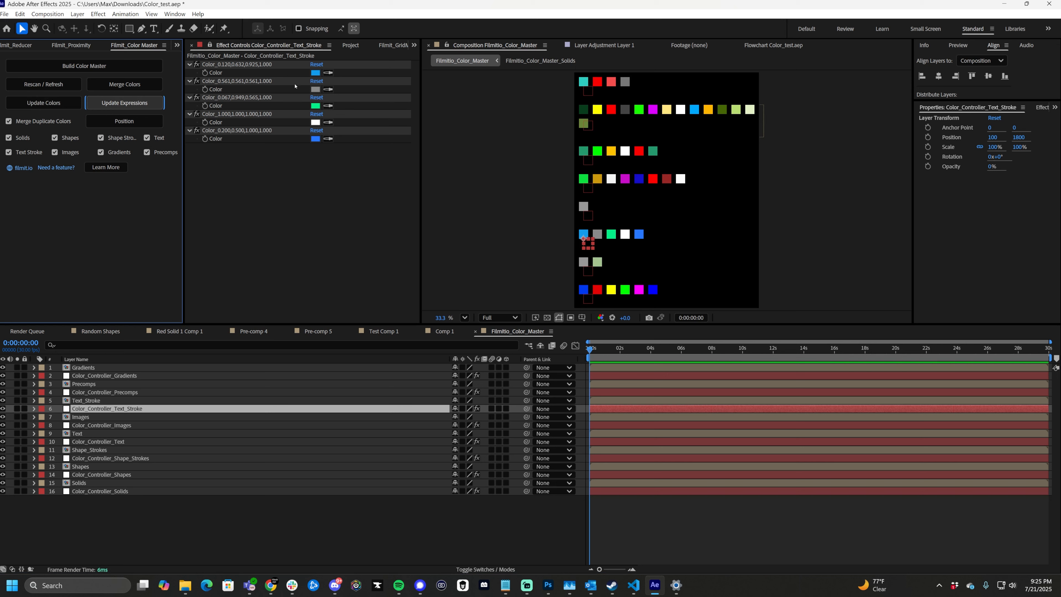
- Reposition all the color swatches in the master composition with the script's Position command
{"action": "left_click", "coordinate": [124, 121]}
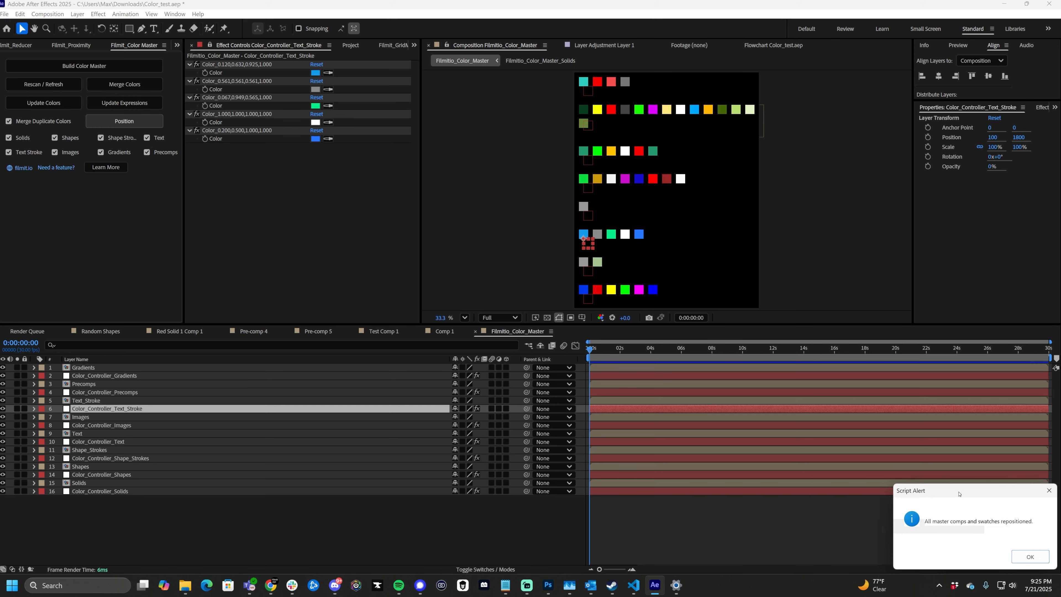
{"action": "left_click_drag", "start_coordinate": [958, 493], "coordinate": [356, 187]}
{"action": "left_click", "coordinate": [427, 251]}
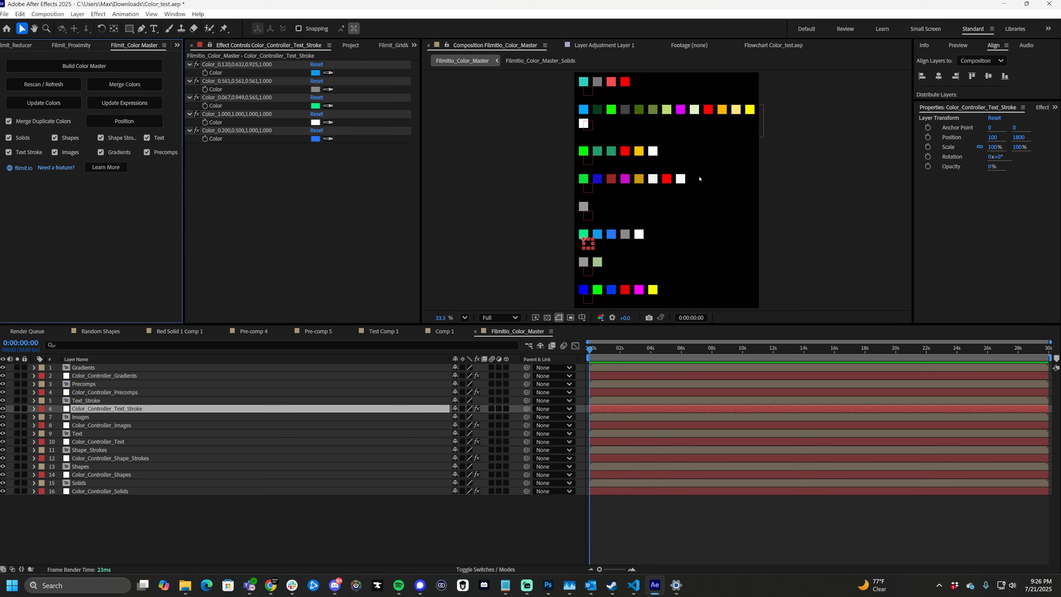
{"action": "scroll", "coordinate": [668, 235], "scroll_direction": "down", "scroll_amount": 1}
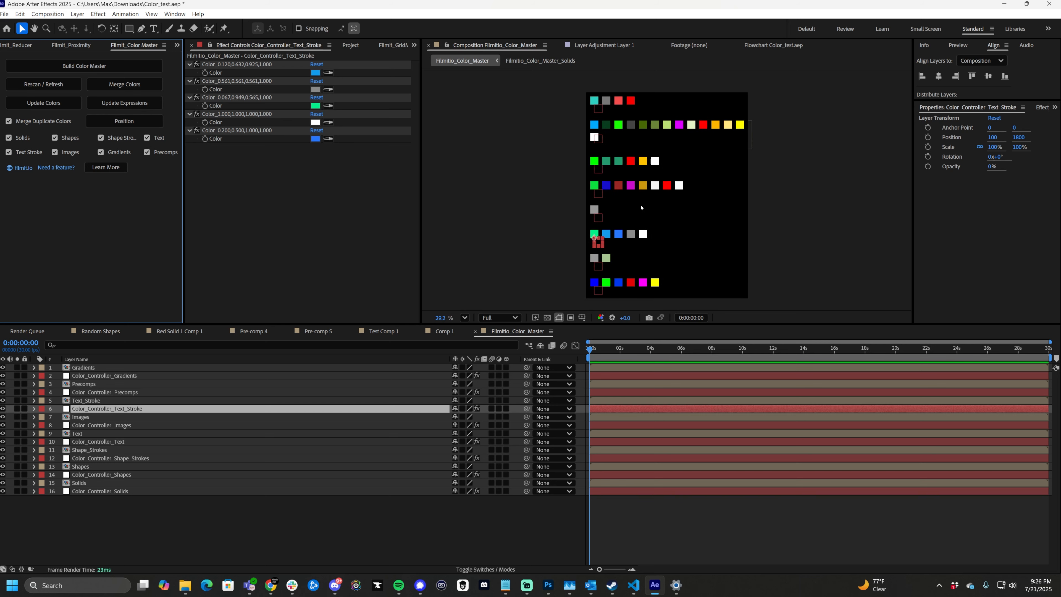
{"action": "left_click", "coordinate": [630, 184]}
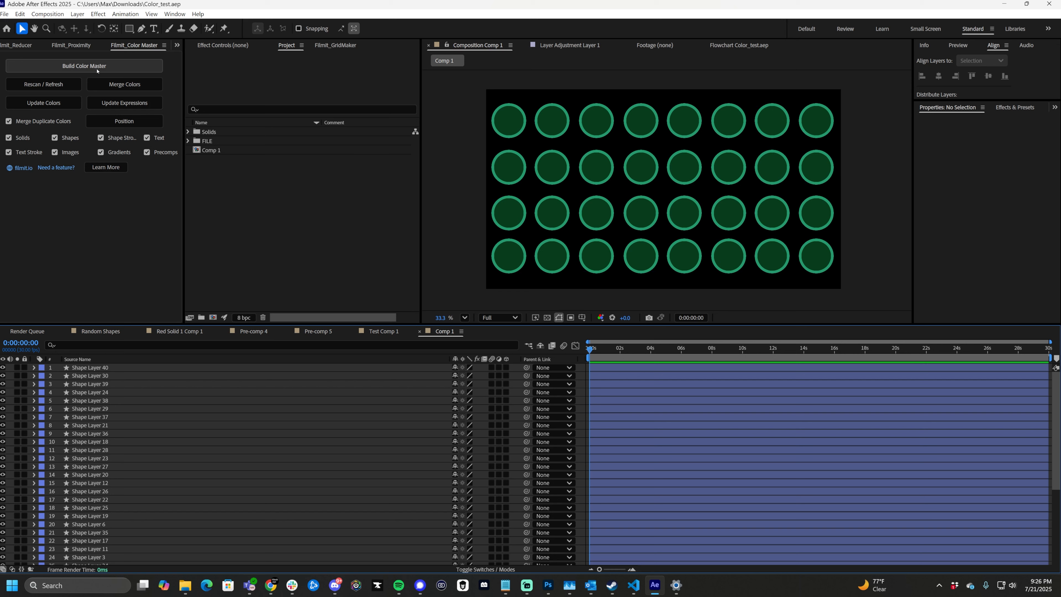
- Disable Merge Duplicate Colors and build a Color Master for the project
{"action": "left_click", "coordinate": [8, 121]}
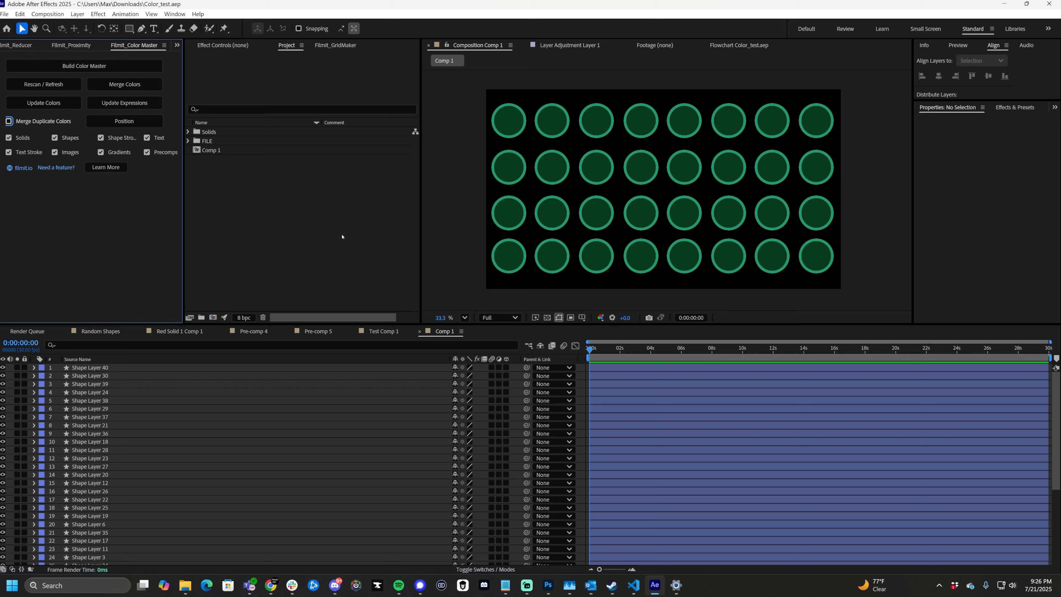
{"action": "left_click", "coordinate": [90, 66]}
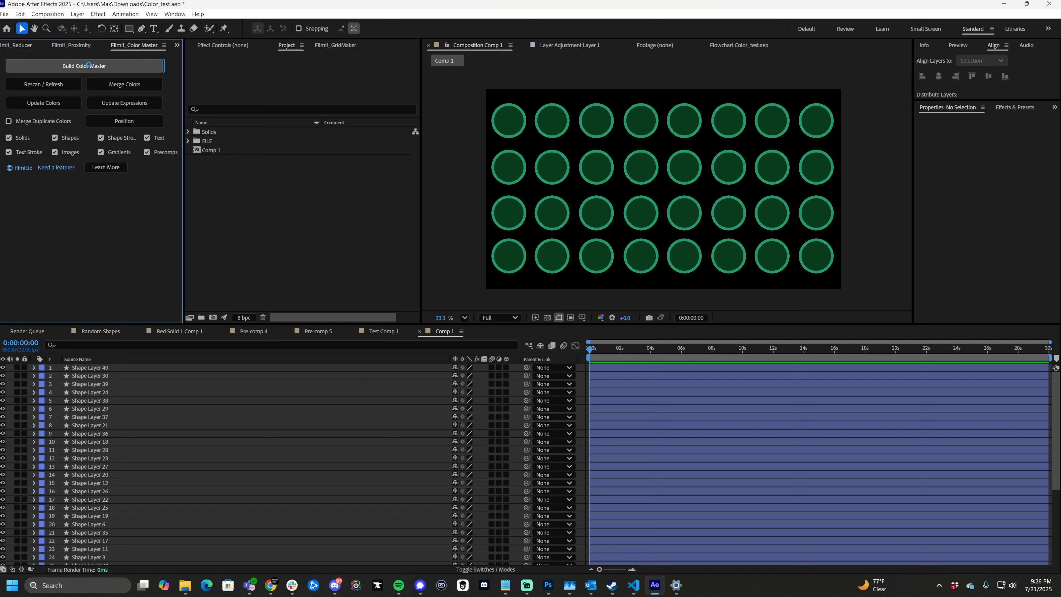
{"action": "left_click", "coordinate": [542, 306]}
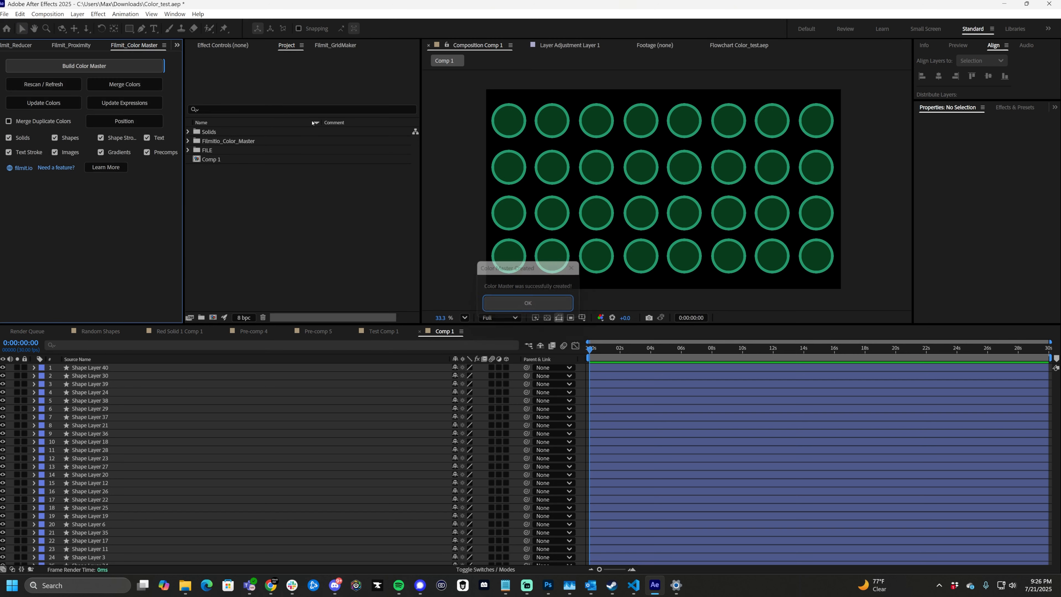
- Open the Filmitio_Color_Master composition and fit all its swatches in an enlarged composition view
{"action": "double_click", "coordinate": [275, 224]}
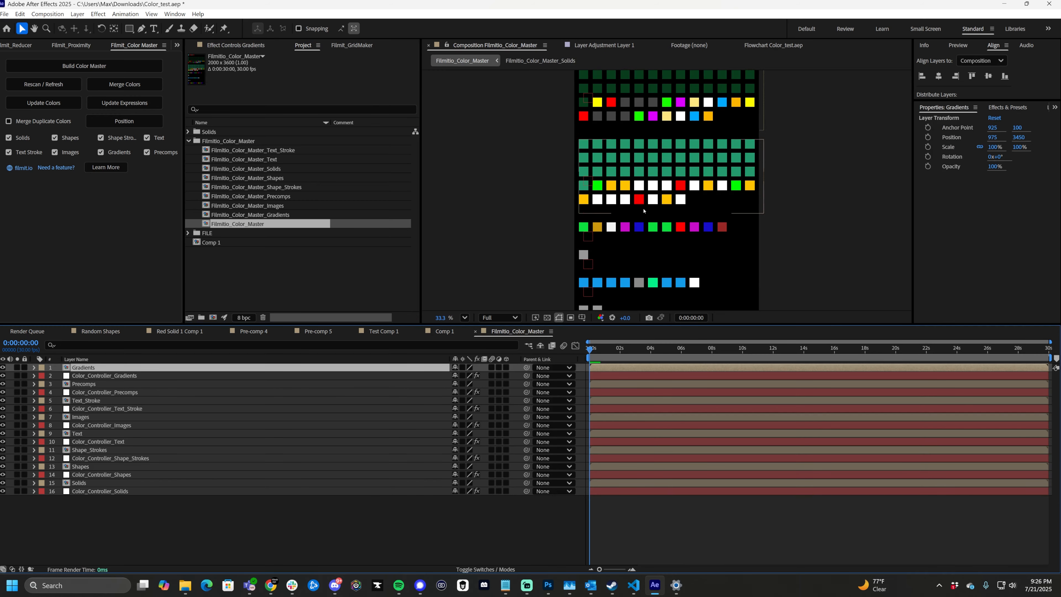
{"action": "left_click", "coordinate": [464, 318]}
{"action": "left_click", "coordinate": [472, 331]}
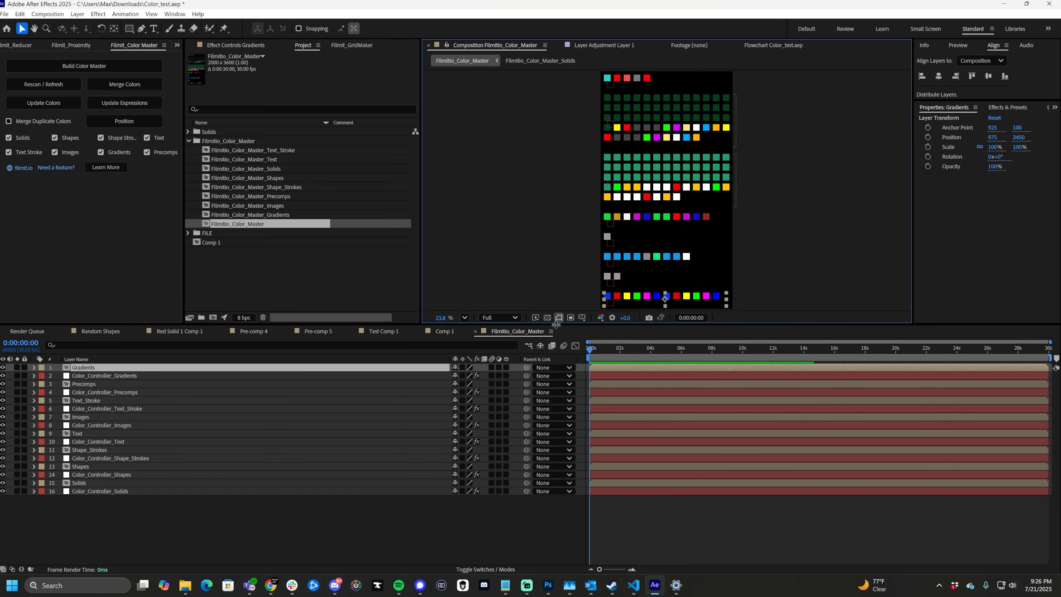
{"action": "left_click_drag", "start_coordinate": [556, 325], "coordinate": [557, 453]}
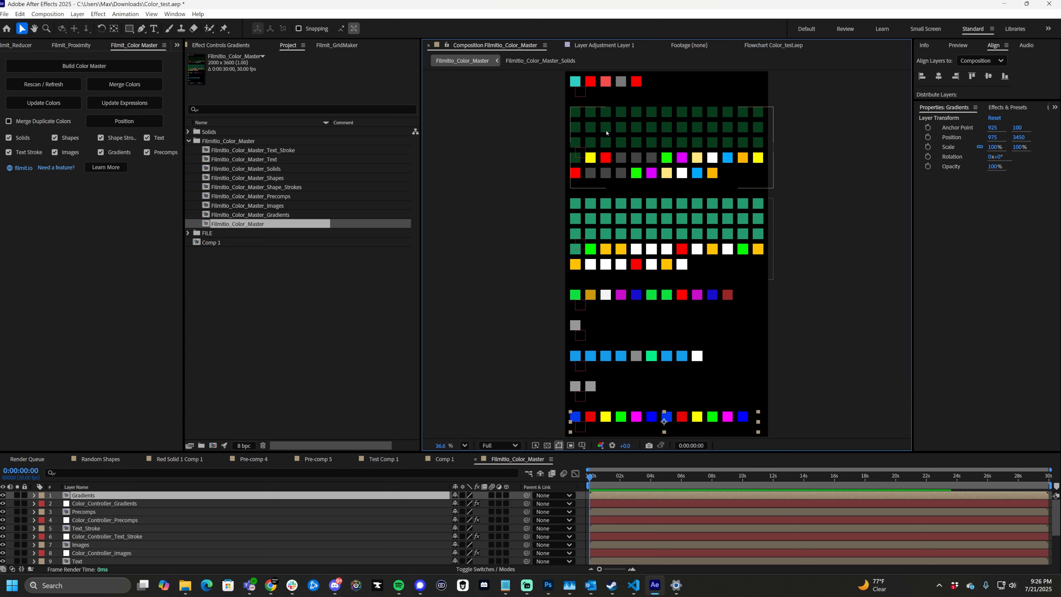
- Find the Color_Controller_Shapes layer in the master composition and show its color controls
{"action": "left_click", "coordinate": [583, 226]}
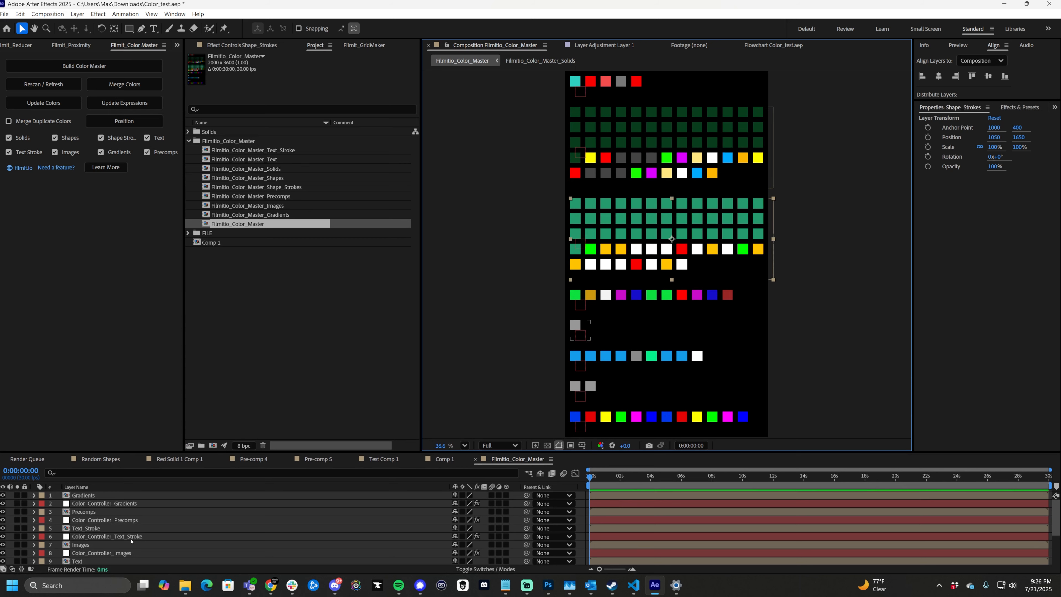
{"action": "scroll", "coordinate": [174, 526], "scroll_direction": "down", "scroll_amount": 3}
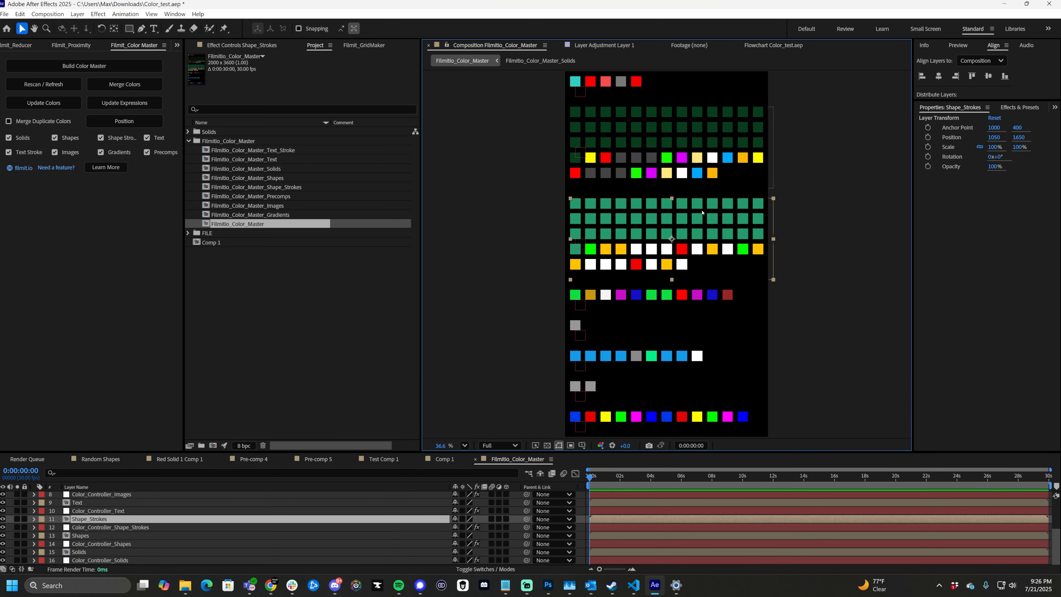
{"action": "left_click", "coordinate": [688, 128]}
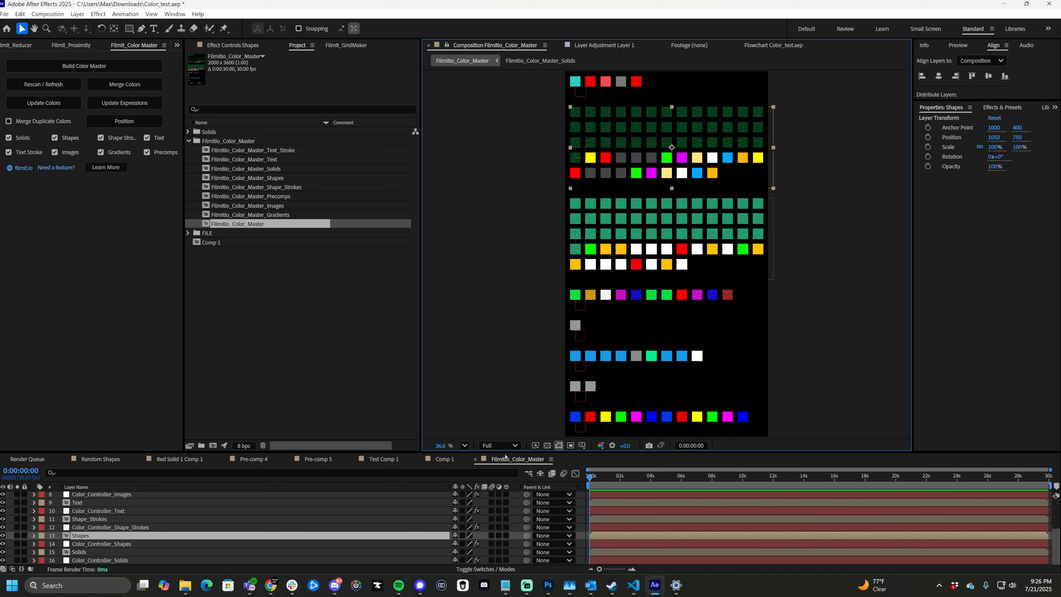
{"action": "left_click", "coordinate": [127, 544]}
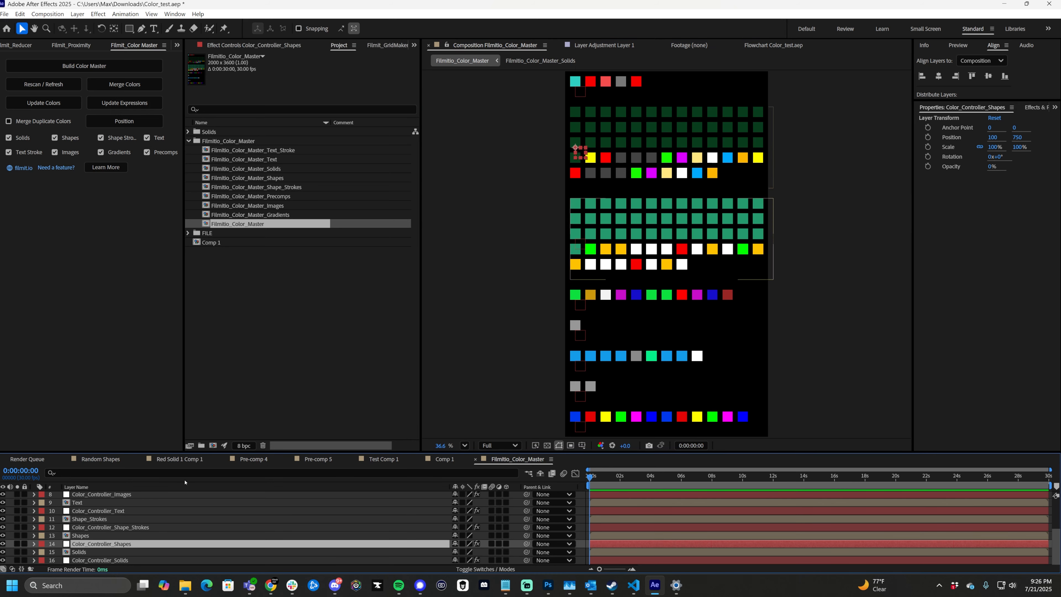
{"action": "left_click", "coordinate": [227, 44]}
- With Comp 1 in view, set the Shape_Layer_40 fill color control to white FFFFFF
{"action": "left_click", "coordinate": [444, 459]}
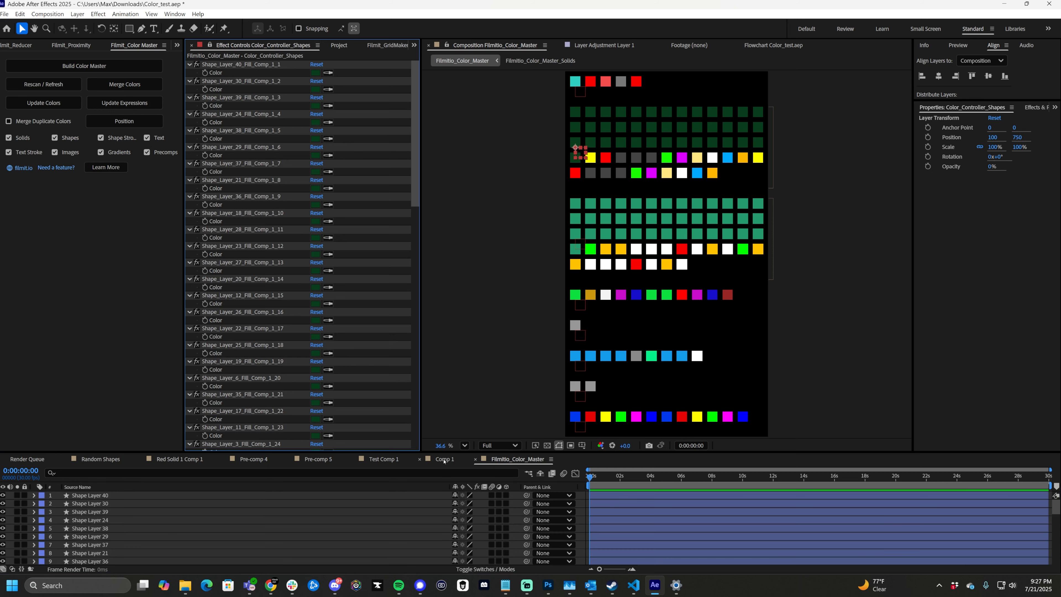
{"action": "left_click", "coordinate": [316, 73]}
{"action": "left_click", "coordinate": [419, 230]}
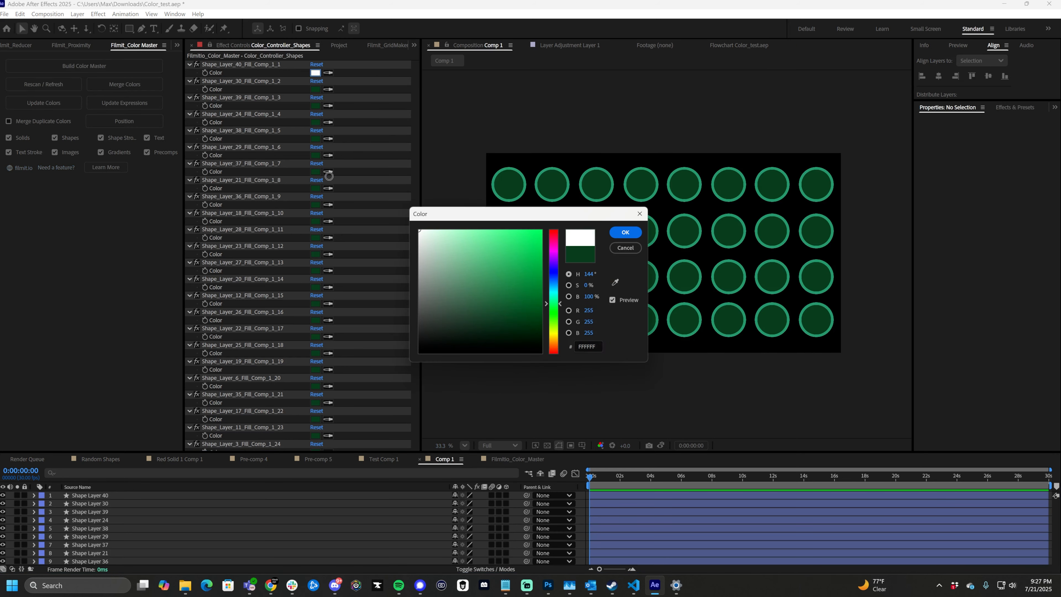
{"action": "left_click", "coordinate": [626, 232]}
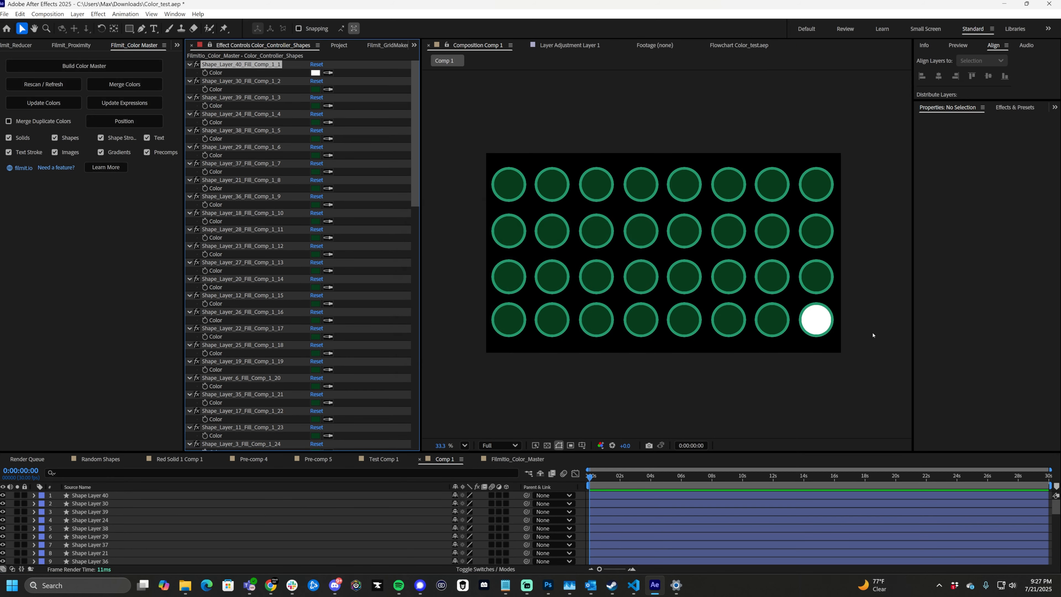
{"action": "left_click", "coordinate": [770, 187]}
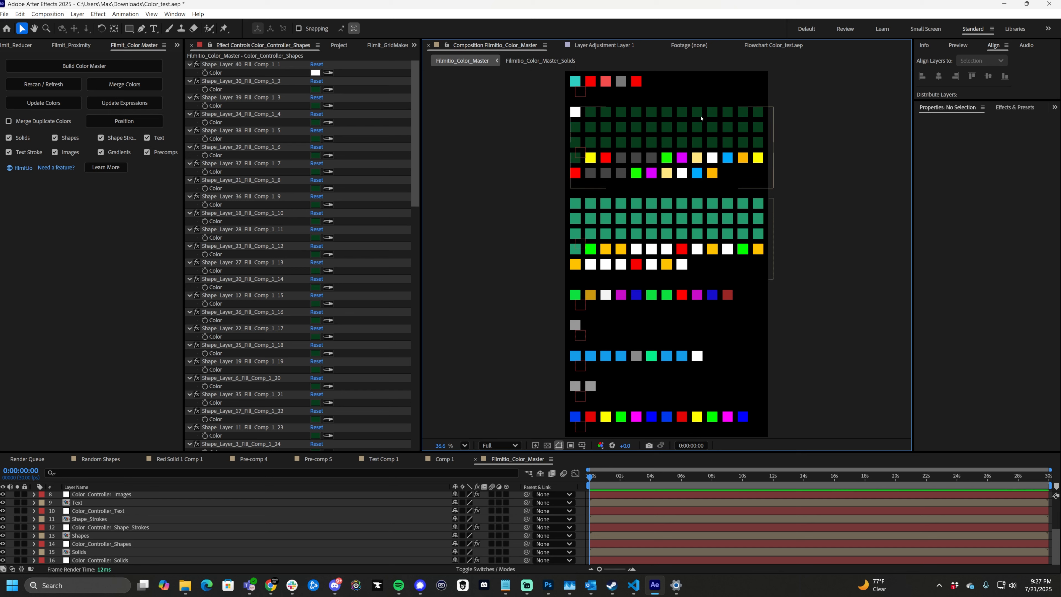
- Merge the duplicate colors in the Filmitio_Color_Master composition with the script's Merge Colors command
{"action": "left_click", "coordinate": [134, 85]}
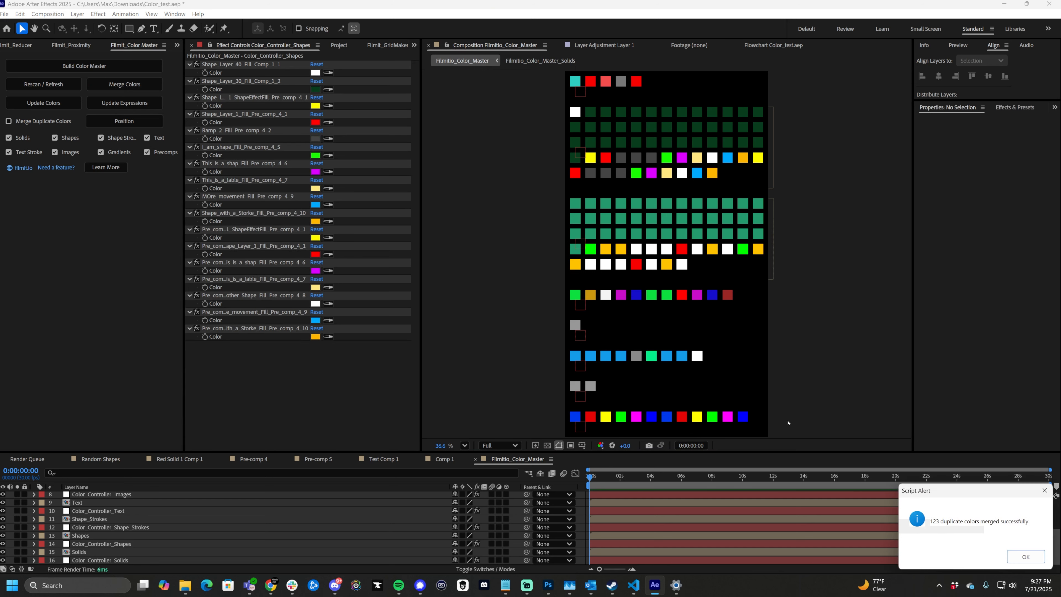
{"action": "left_click_drag", "start_coordinate": [942, 486], "coordinate": [401, 177]}
{"action": "left_click", "coordinate": [483, 242]}
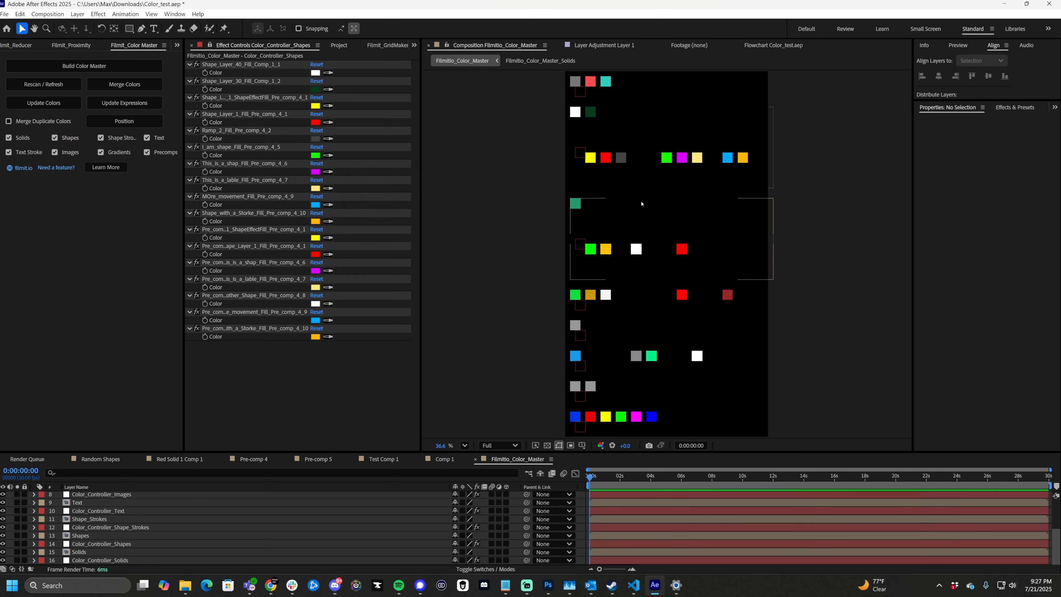
- Update the merged master's colors and expressions and reposition all its swatches
{"action": "left_click", "coordinate": [44, 103]}
{"action": "left_click", "coordinate": [125, 102]}
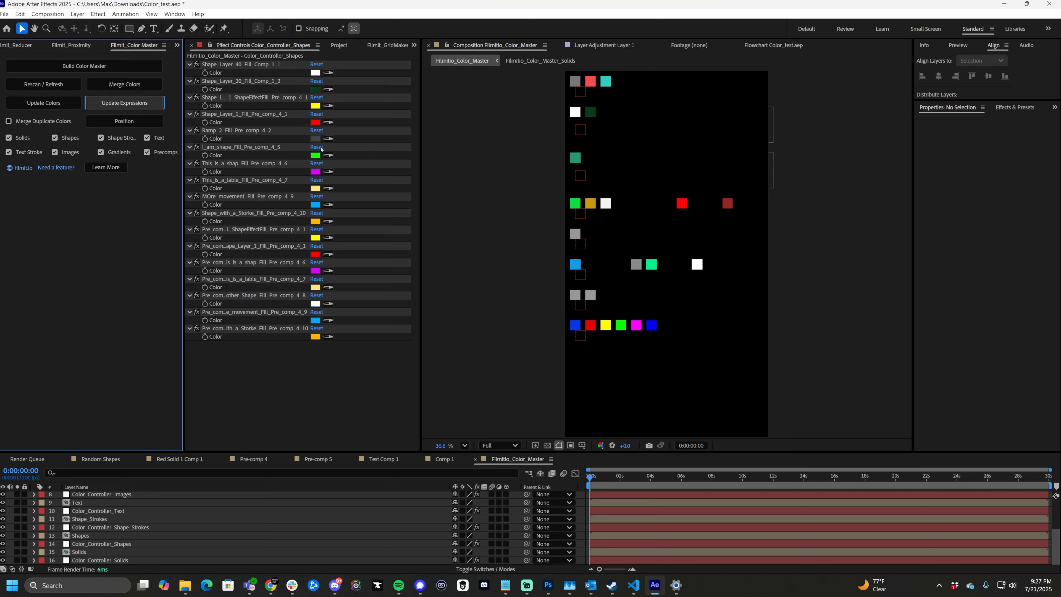
{"action": "left_click", "coordinate": [134, 122]}
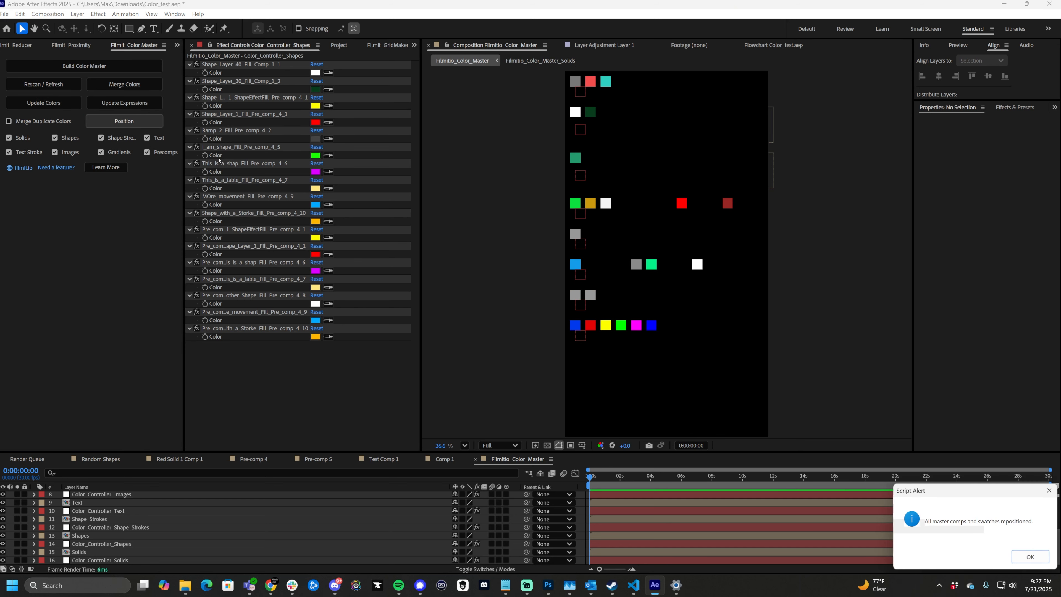
{"action": "left_click_drag", "start_coordinate": [596, 231], "coordinate": [515, 199]}
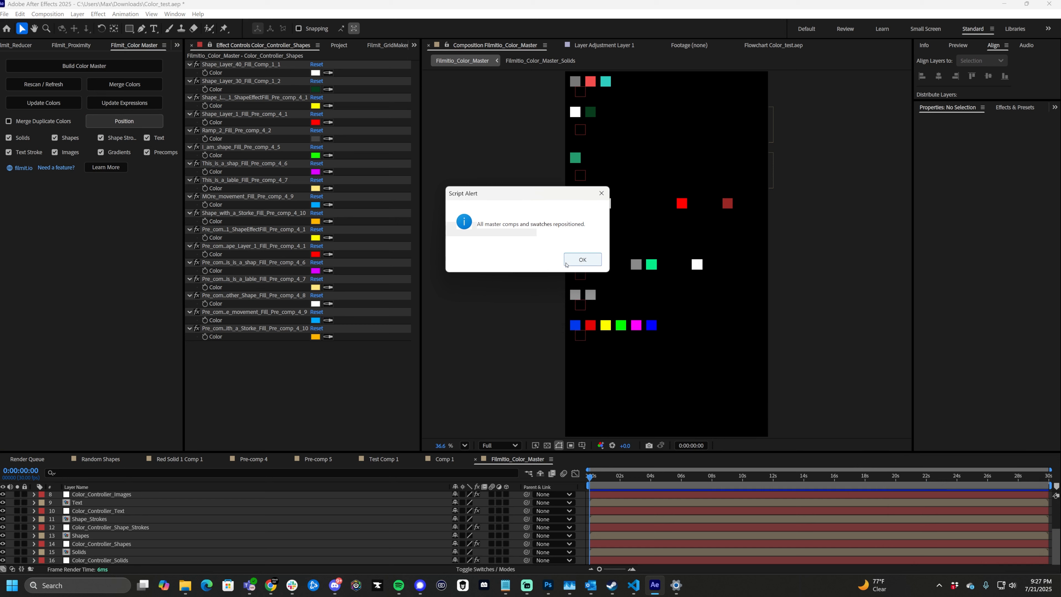
{"action": "left_click", "coordinate": [592, 263]}
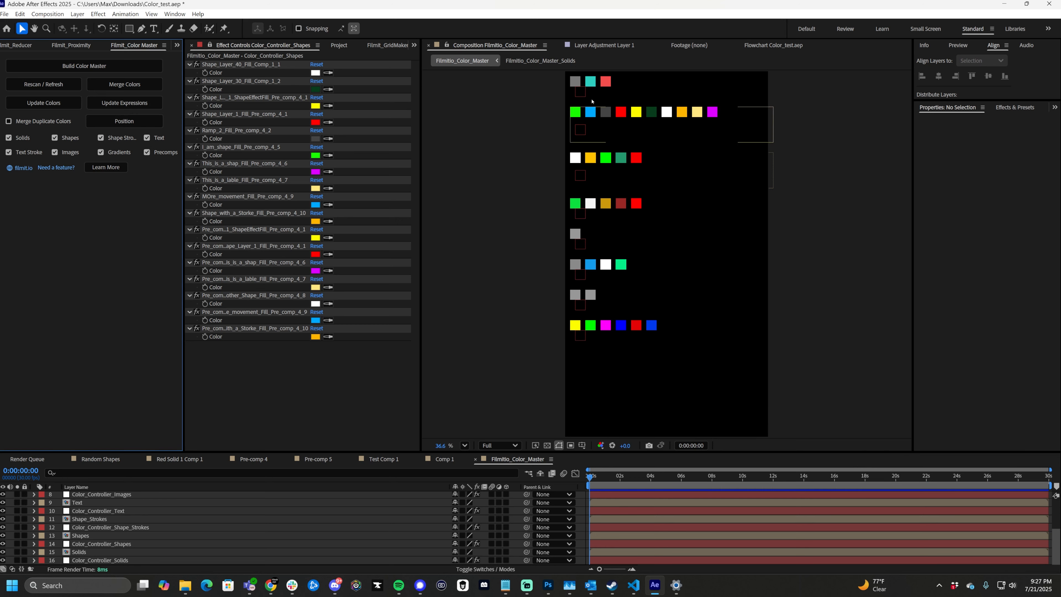
- With Comp 1 in view, set the merged Shape_Layer_30 fill color control to bright green
{"action": "left_click", "coordinate": [444, 458]}
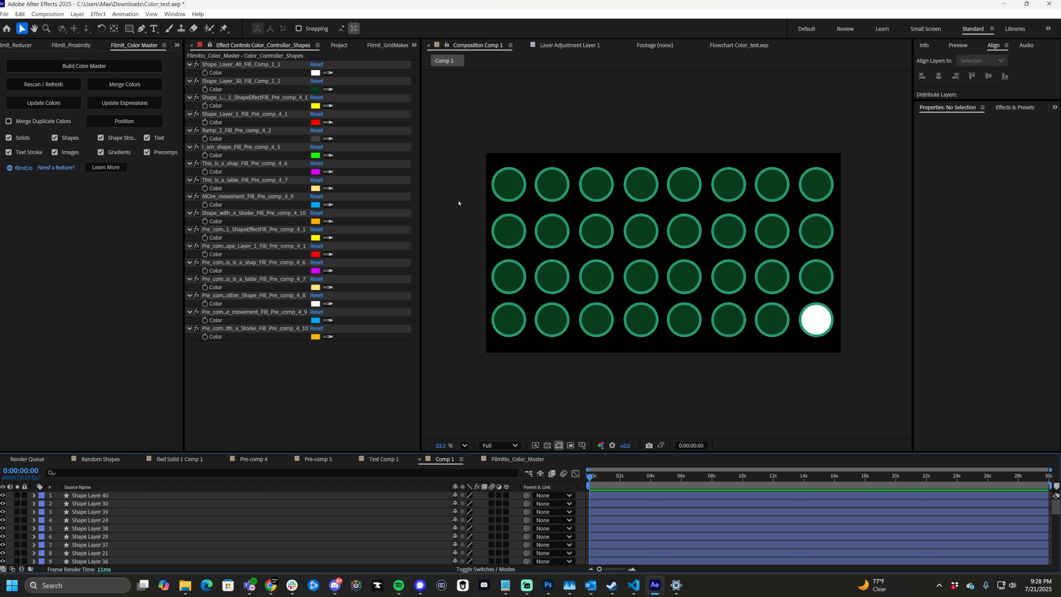
{"action": "left_click", "coordinate": [315, 89]}
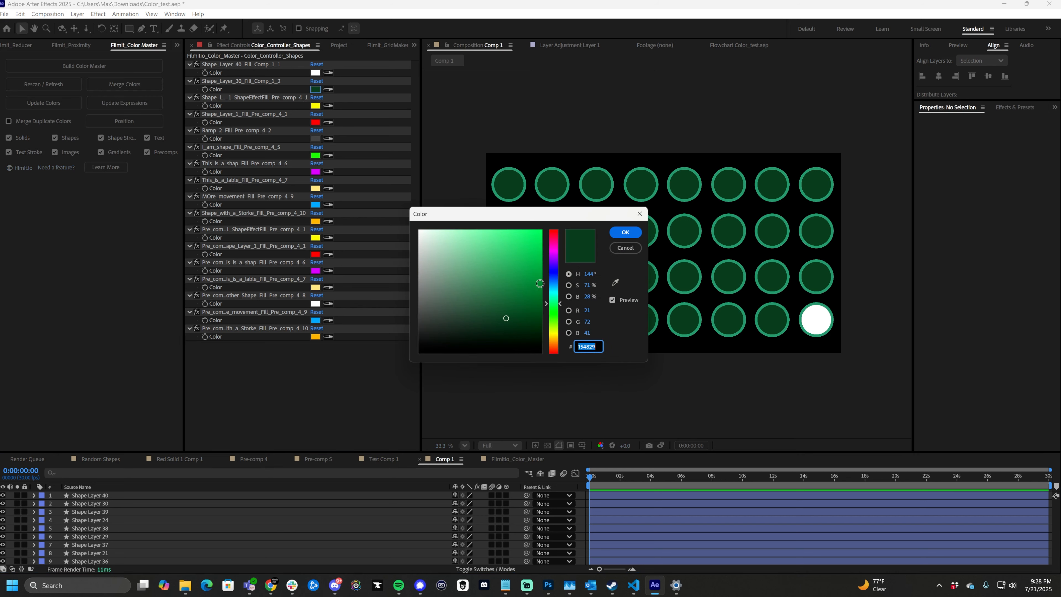
{"action": "left_click_drag", "start_coordinate": [505, 286], "coordinate": [540, 230]}
{"action": "left_click", "coordinate": [624, 232]}
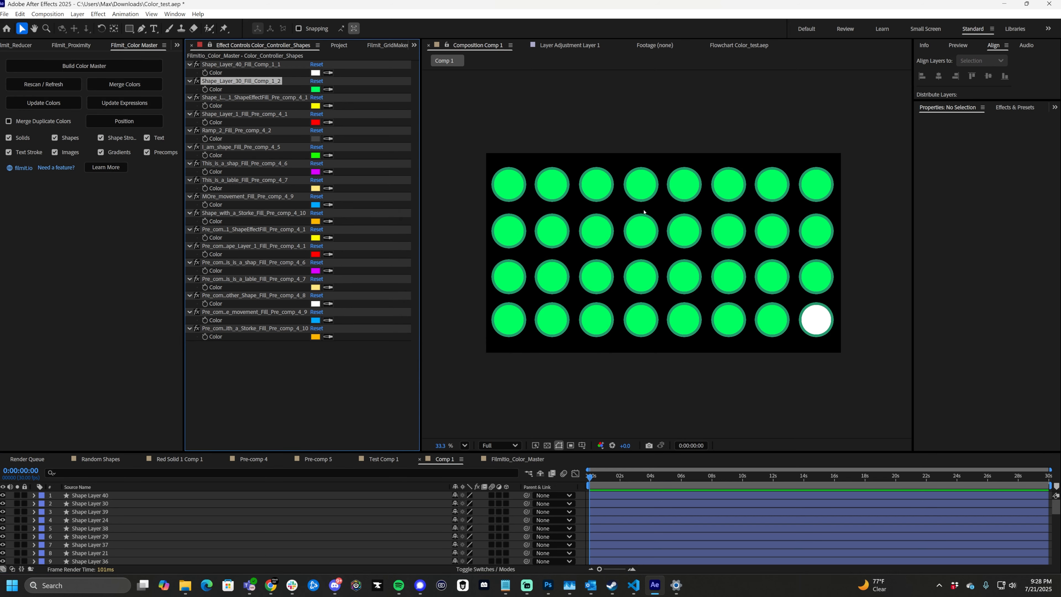
- Change the Shape_Layer_40 fill color control to a dark red
{"action": "left_click", "coordinate": [317, 74]}
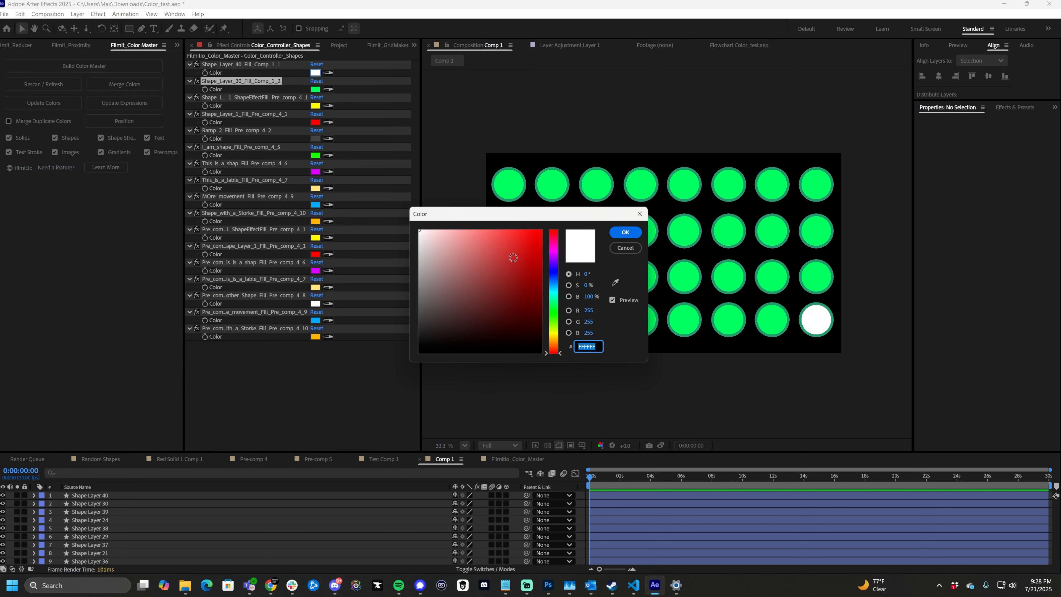
{"action": "left_click_drag", "start_coordinate": [513, 259], "coordinate": [522, 292]}
{"action": "left_click", "coordinate": [625, 232]}
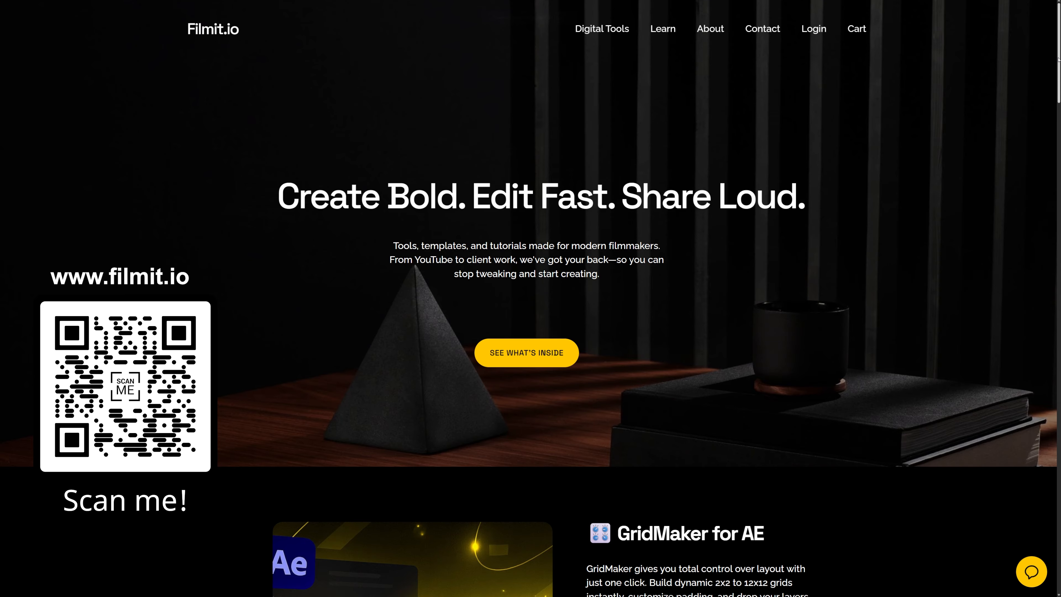
{"action": "left_click_drag", "start_coordinate": [1058, 160], "coordinate": [1058, 295]}
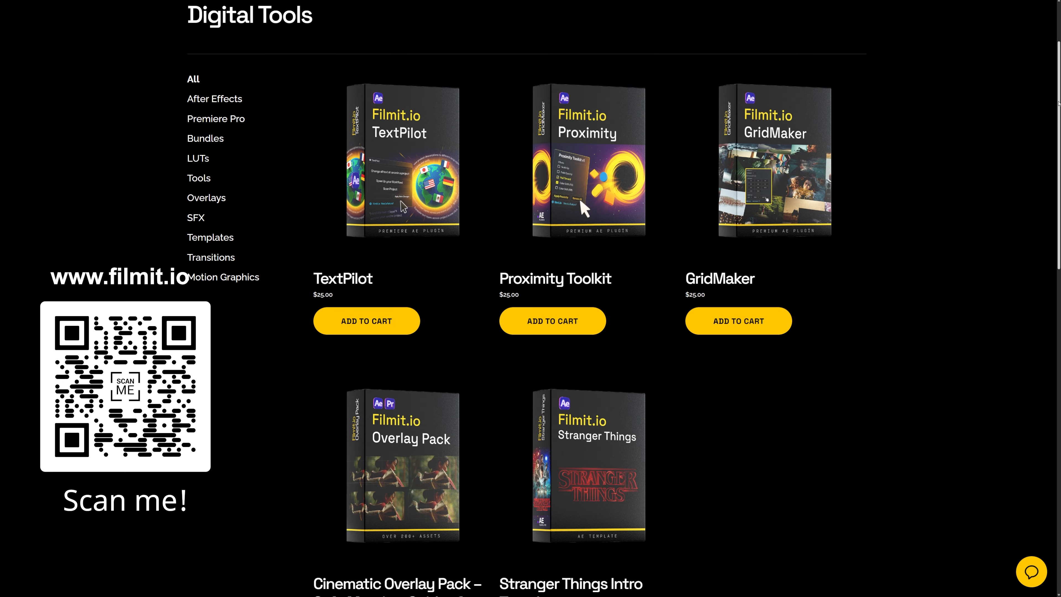